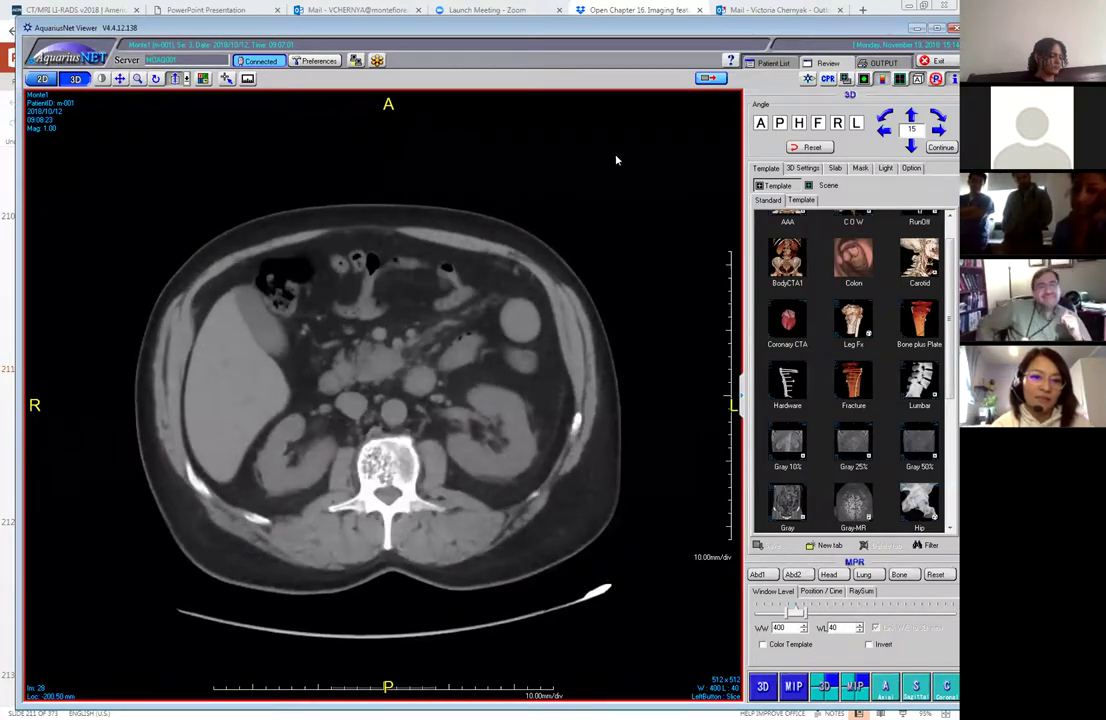
- Restore the multi-pane layout from the enlarged axial CT view
double_click(497, 275)
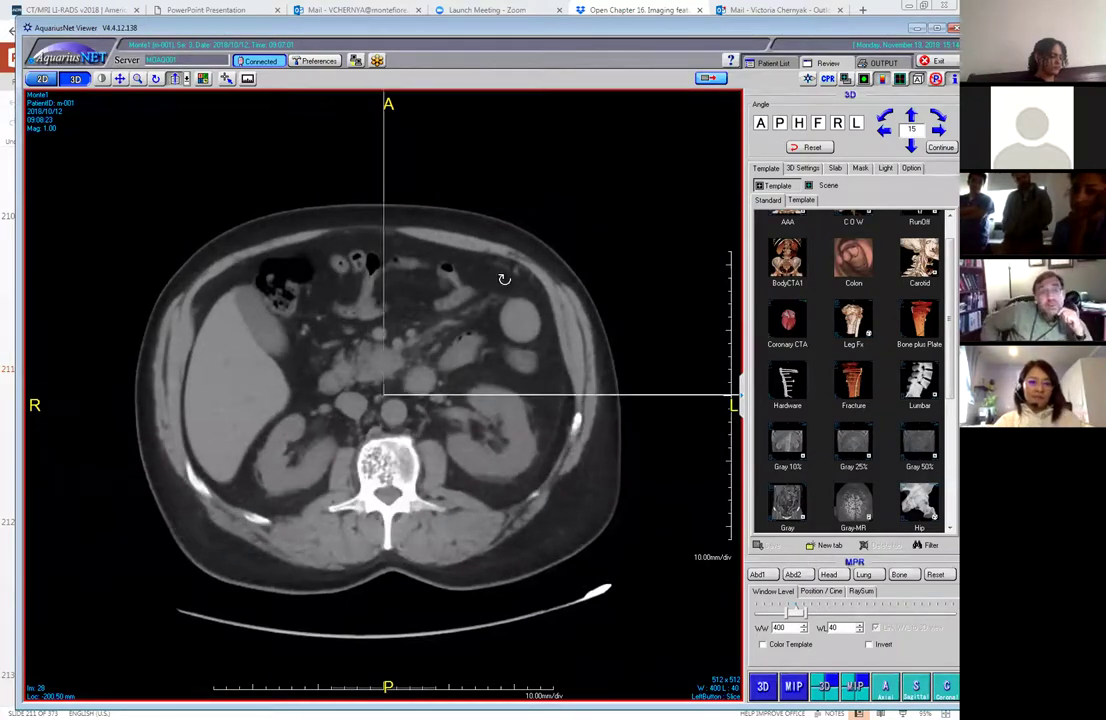
- Open the 2014 CT study's 5MM X 5MM ASIR axial series for viewing
click(772, 63)
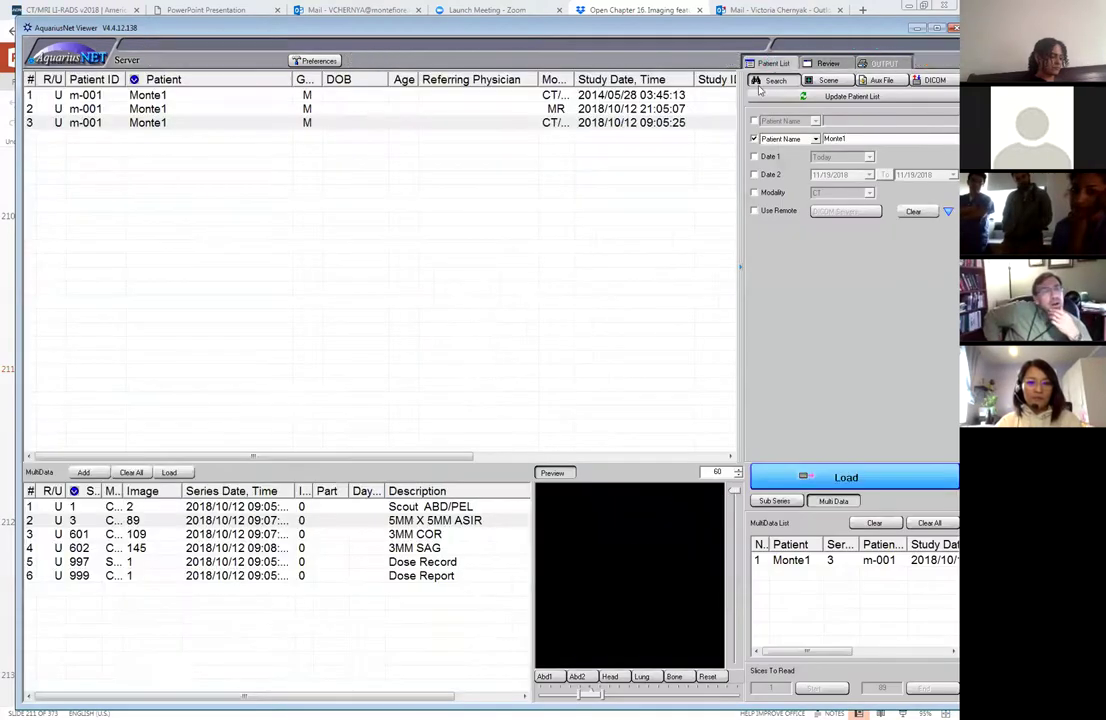
click(268, 124)
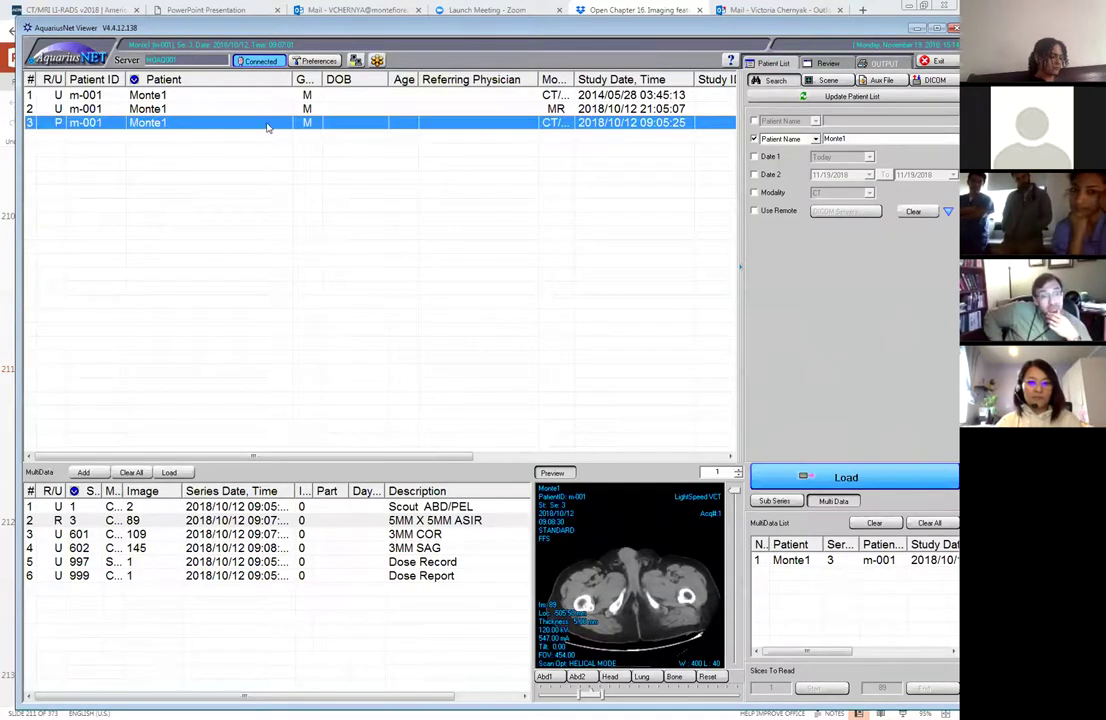
click(533, 96)
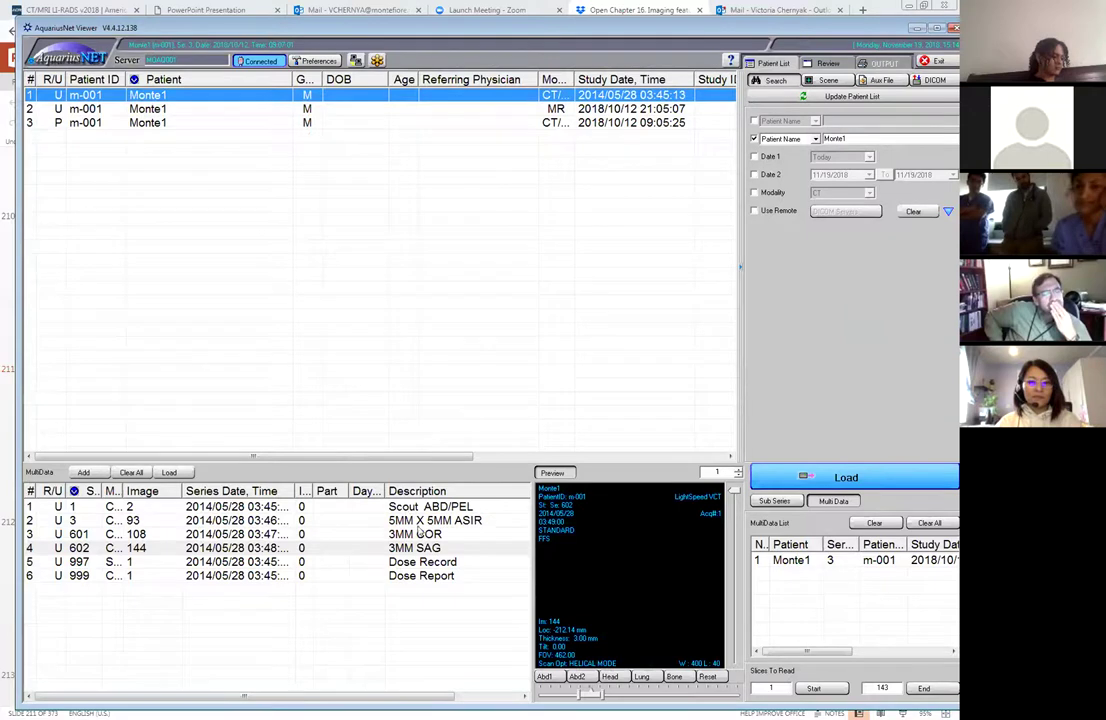
click(476, 521)
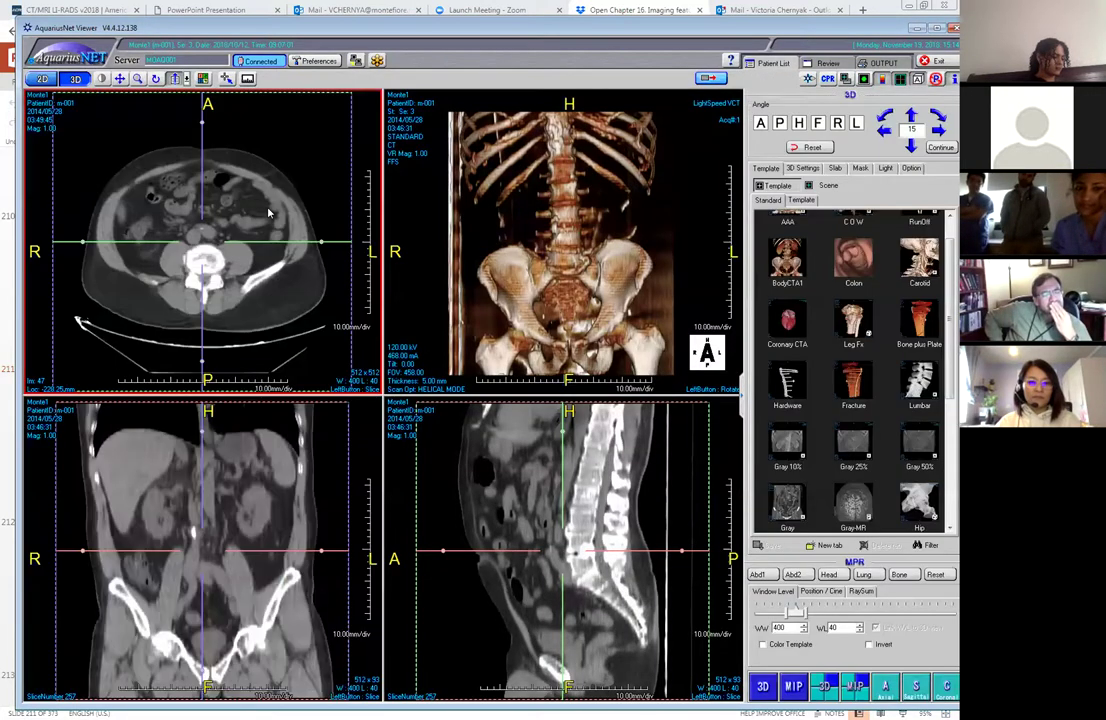
double_click(346, 390)
- Page through the 5MM X 5MM ASIR axial slices, then return to the patient list
scroll(349, 378, up, 10)
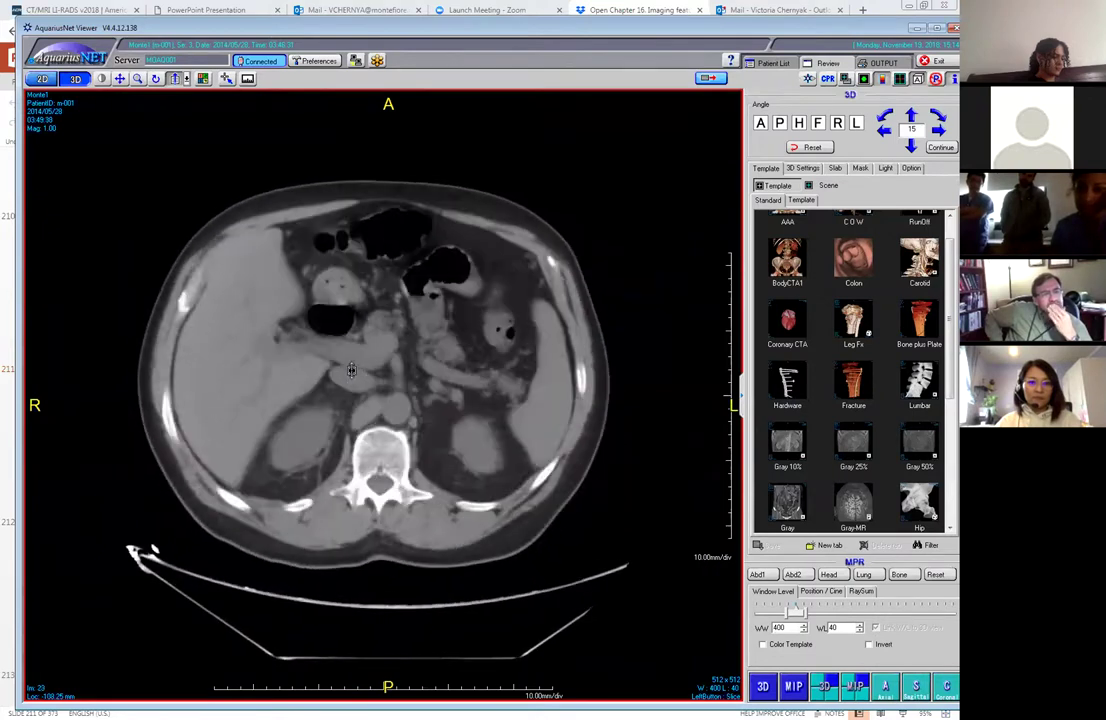
scroll(397, 348, down, 7)
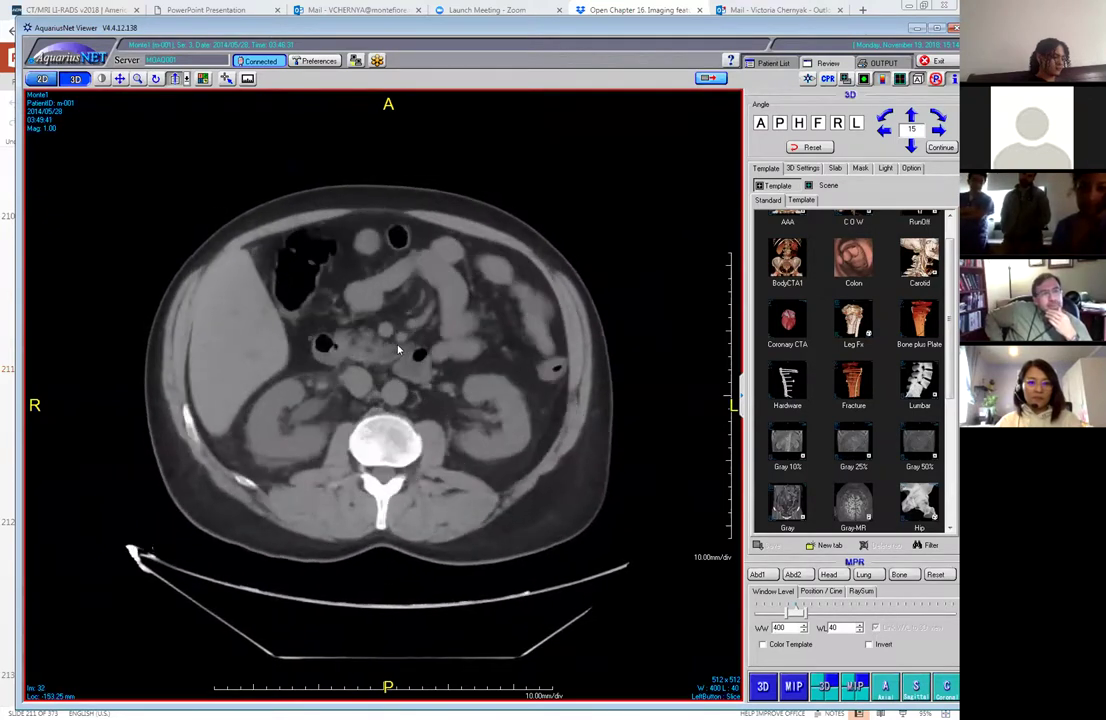
scroll(397, 352, up, 2)
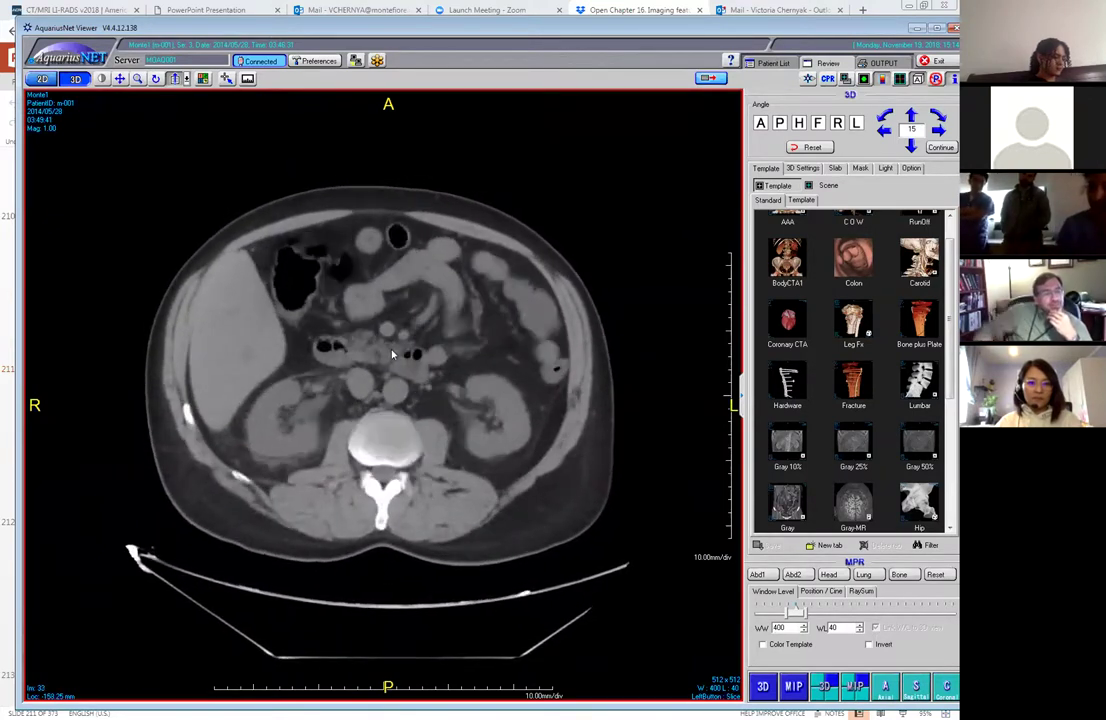
scroll(396, 355, down, 3)
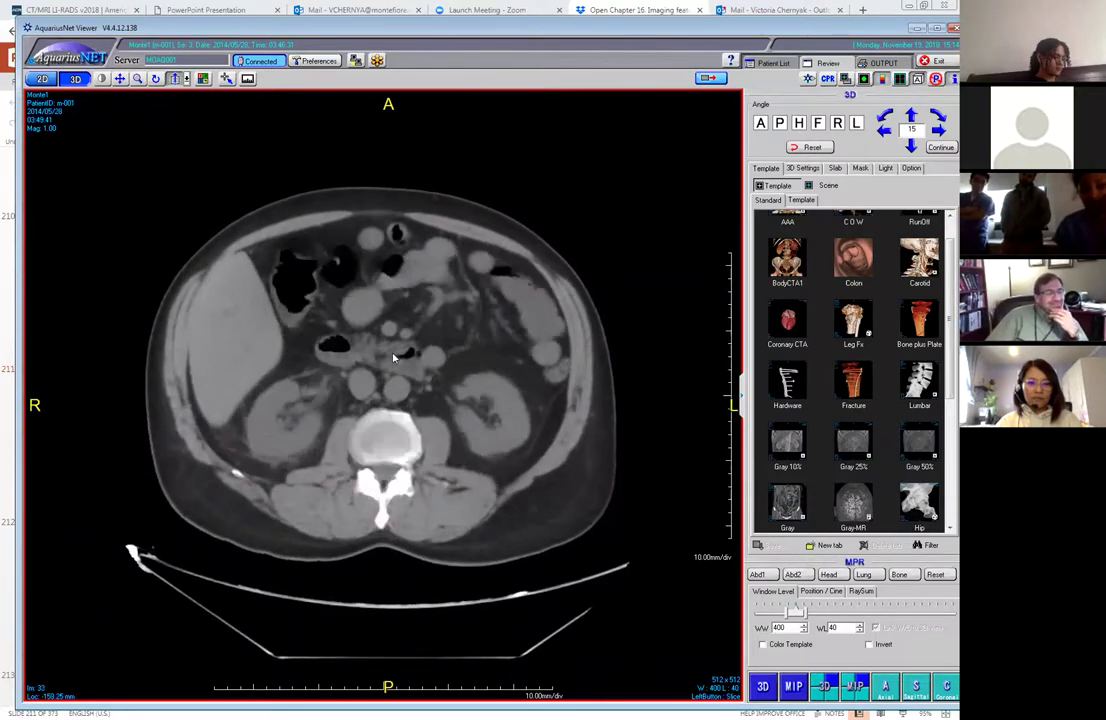
scroll(395, 357, up, 2)
scroll(395, 357, up, 1)
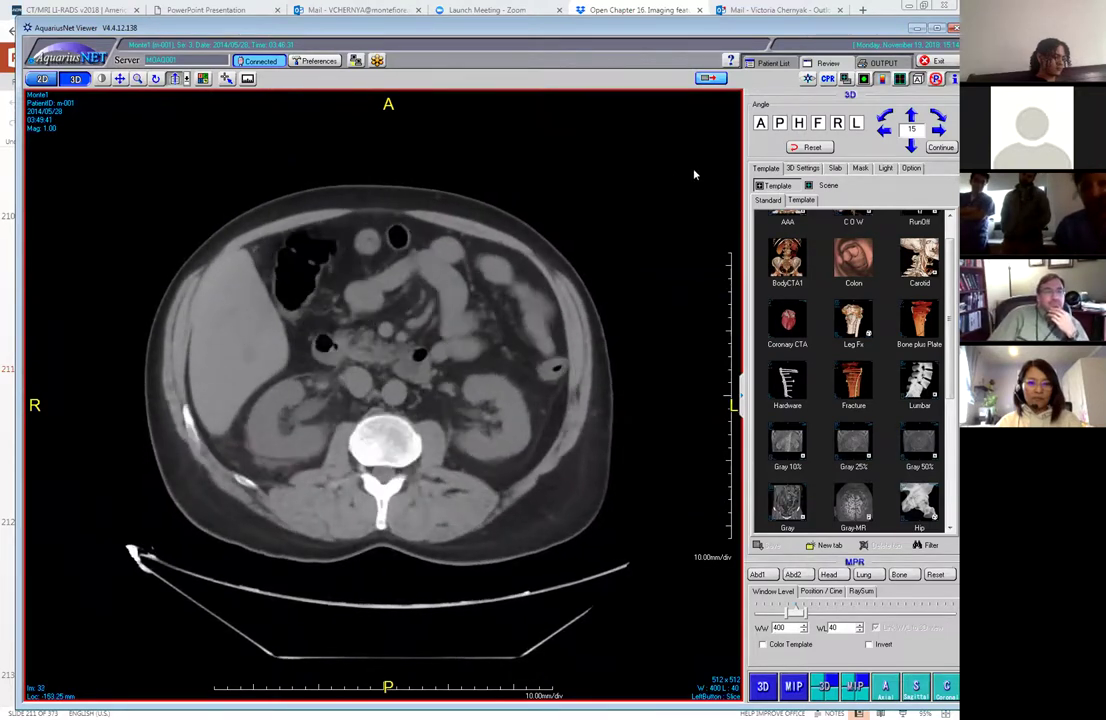
click(772, 64)
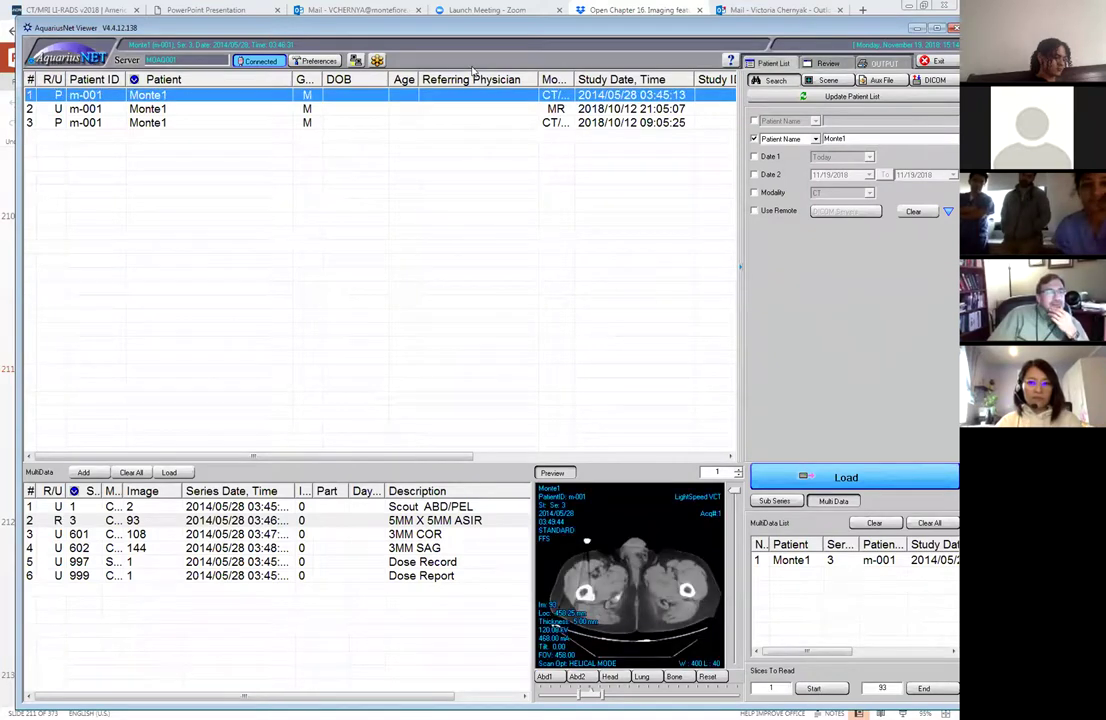
- Select the 2018 MR study and load its T2W_TSE AXI series
click(390, 109)
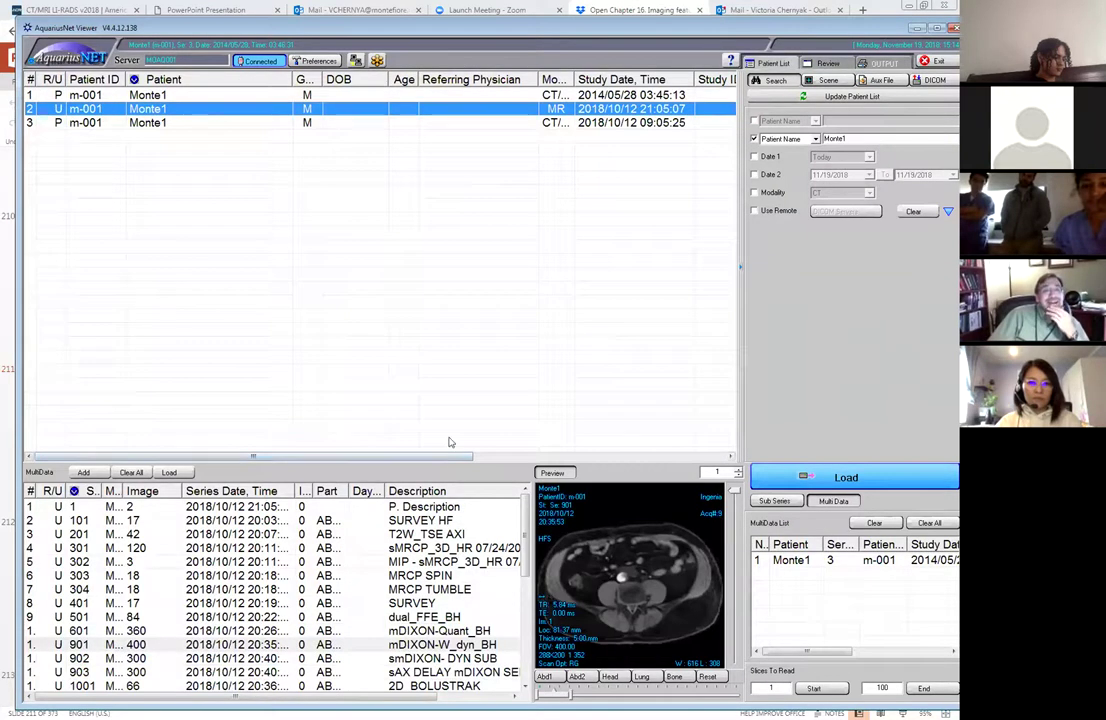
click(470, 122)
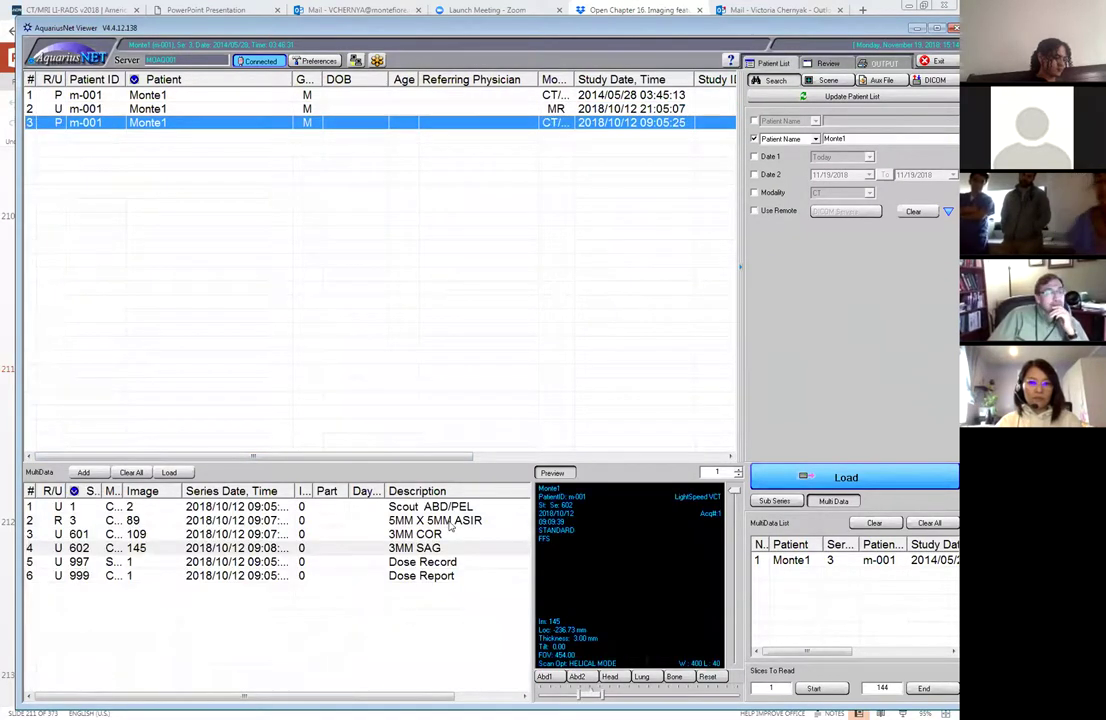
click(652, 546)
drag(733, 495, 732, 606)
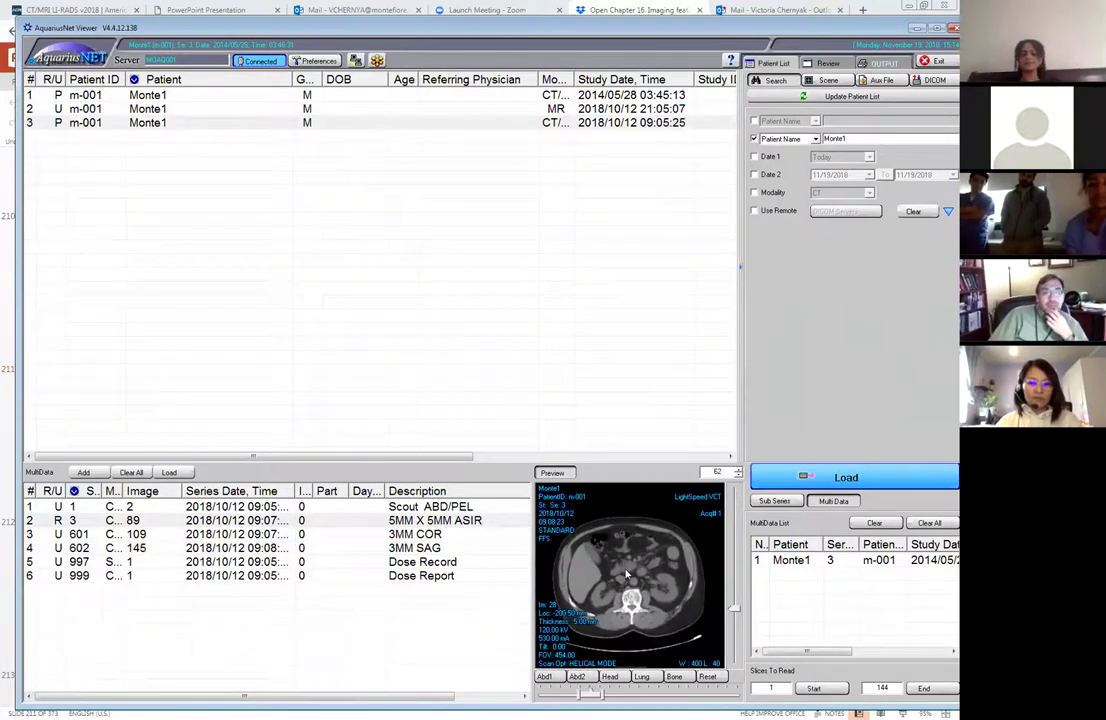
click(484, 124)
click(420, 108)
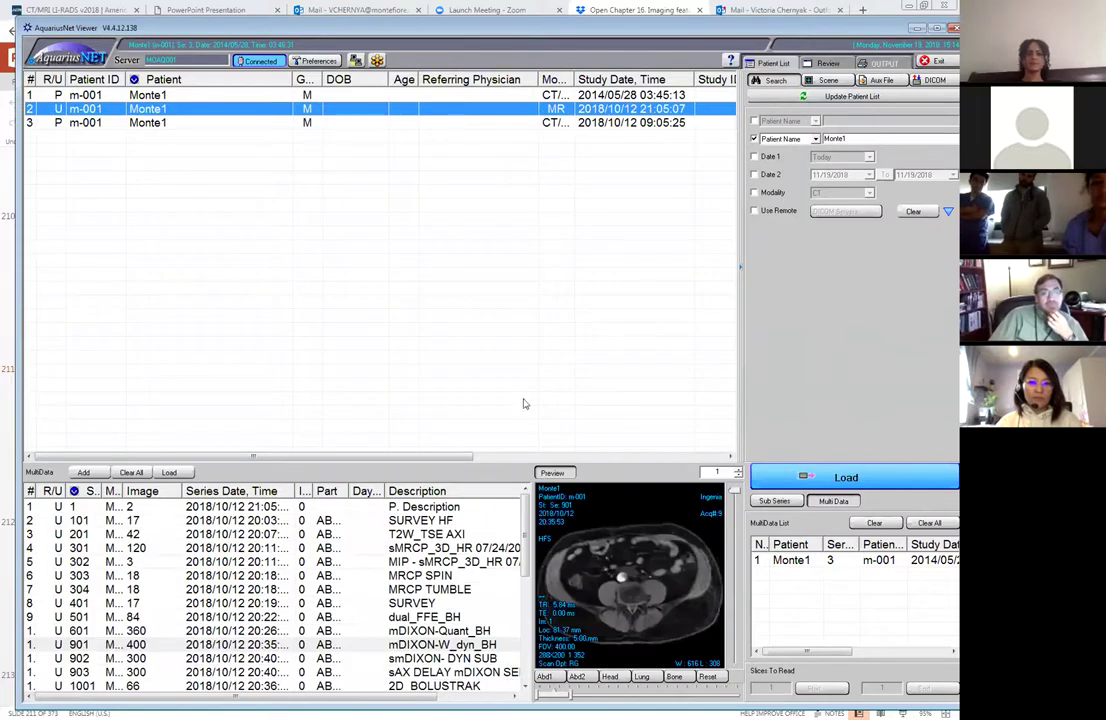
click(482, 536)
double_click(492, 535)
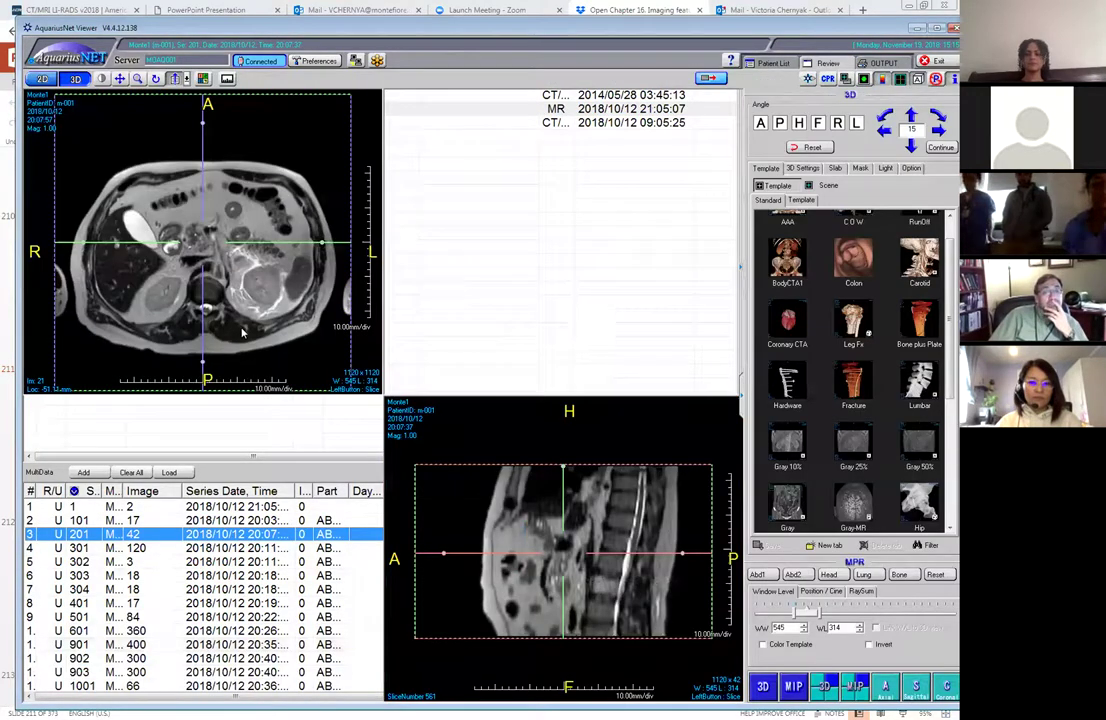
- Maximise the T2 axial pane and page through slices around the kidneys
double_click(241, 333)
scroll(421, 383, up, 5)
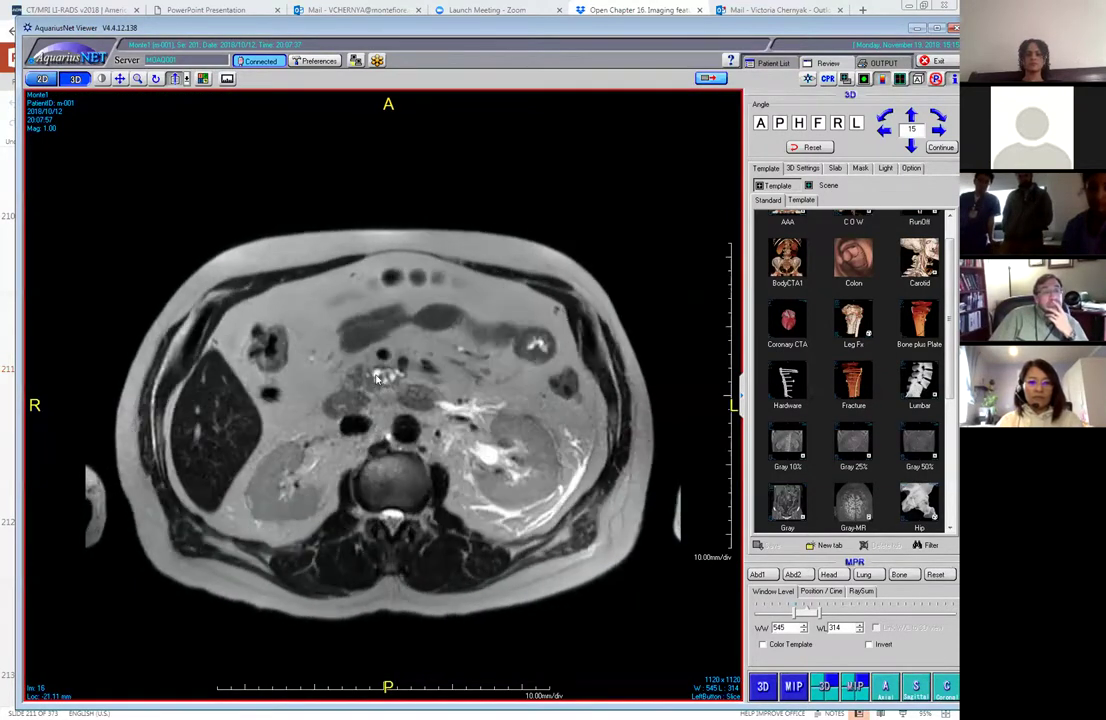
scroll(378, 378, down, 3)
scroll(393, 389, up, 2)
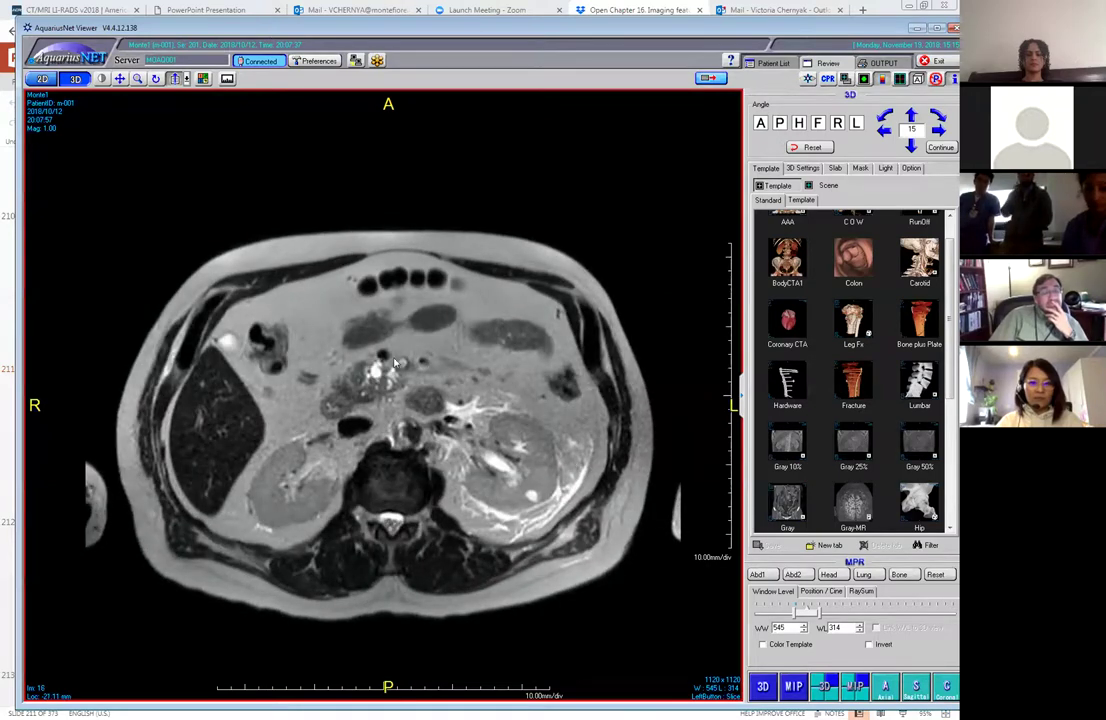
scroll(383, 383, down, 3)
scroll(384, 380, up, 3)
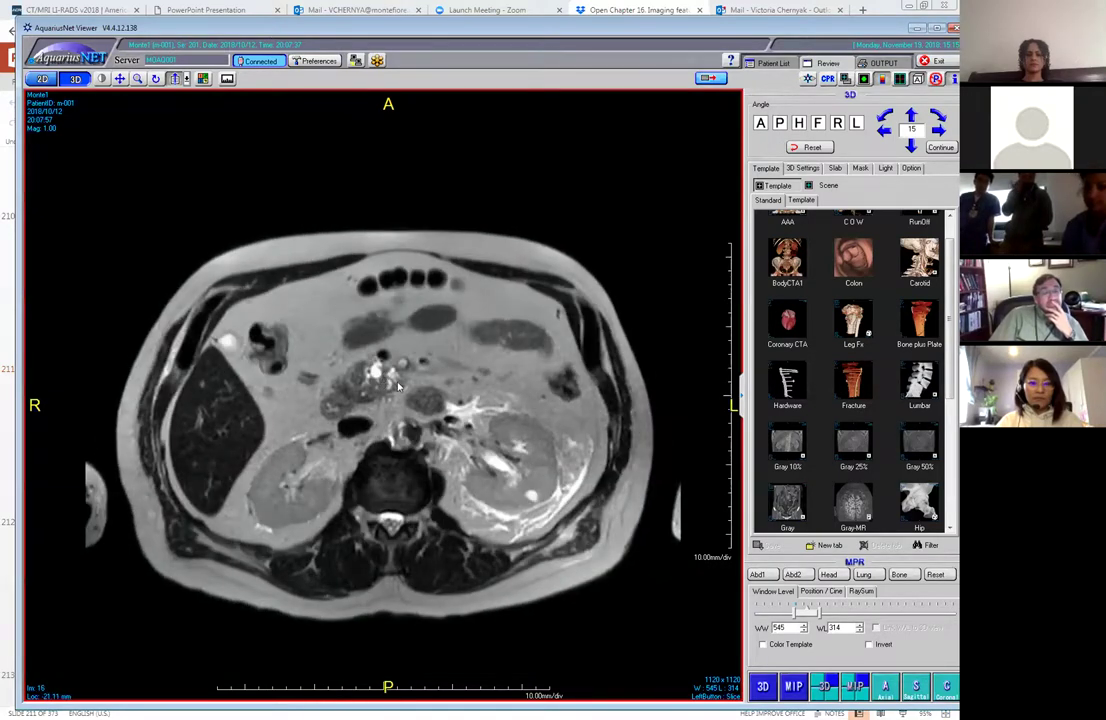
scroll(398, 385, down, 3)
scroll(390, 388, up, 3)
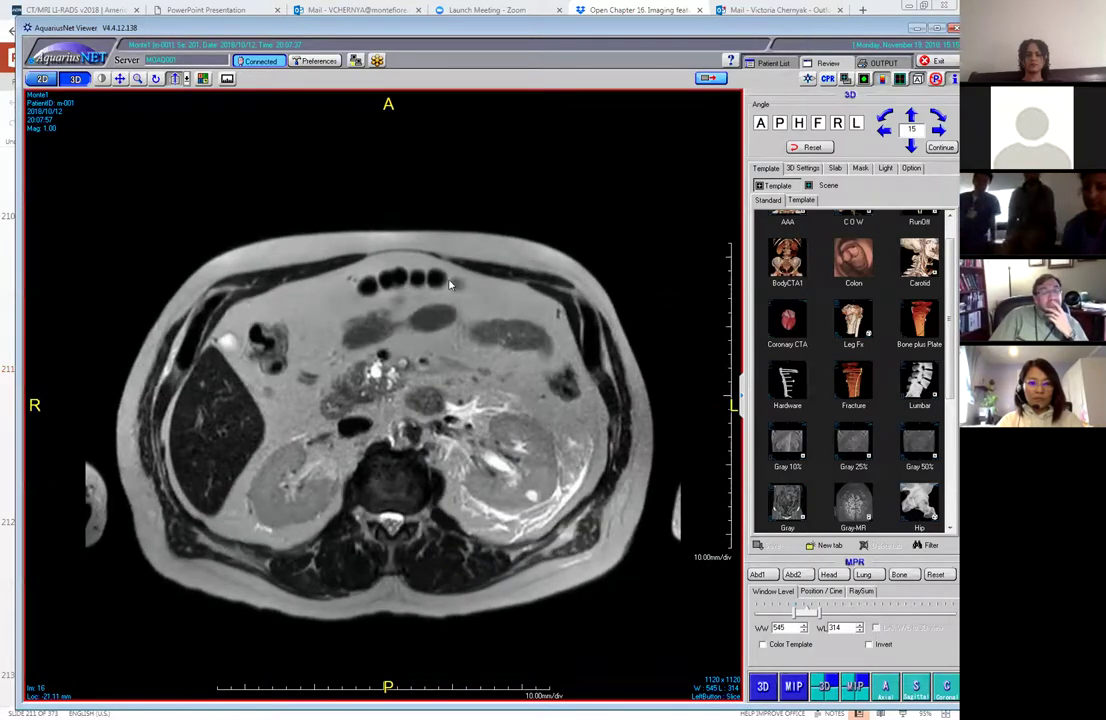
- Select the four mDIXON-W_dyn_BH dynamic phases and add them to the multi-data list
click(790, 64)
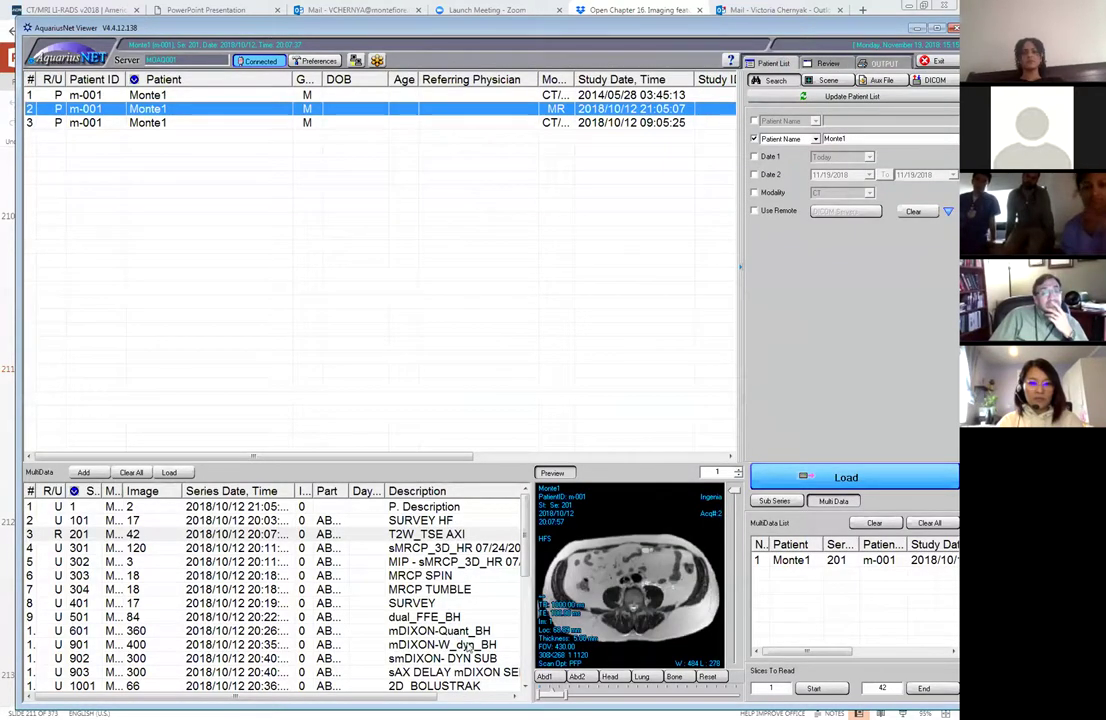
click(468, 645)
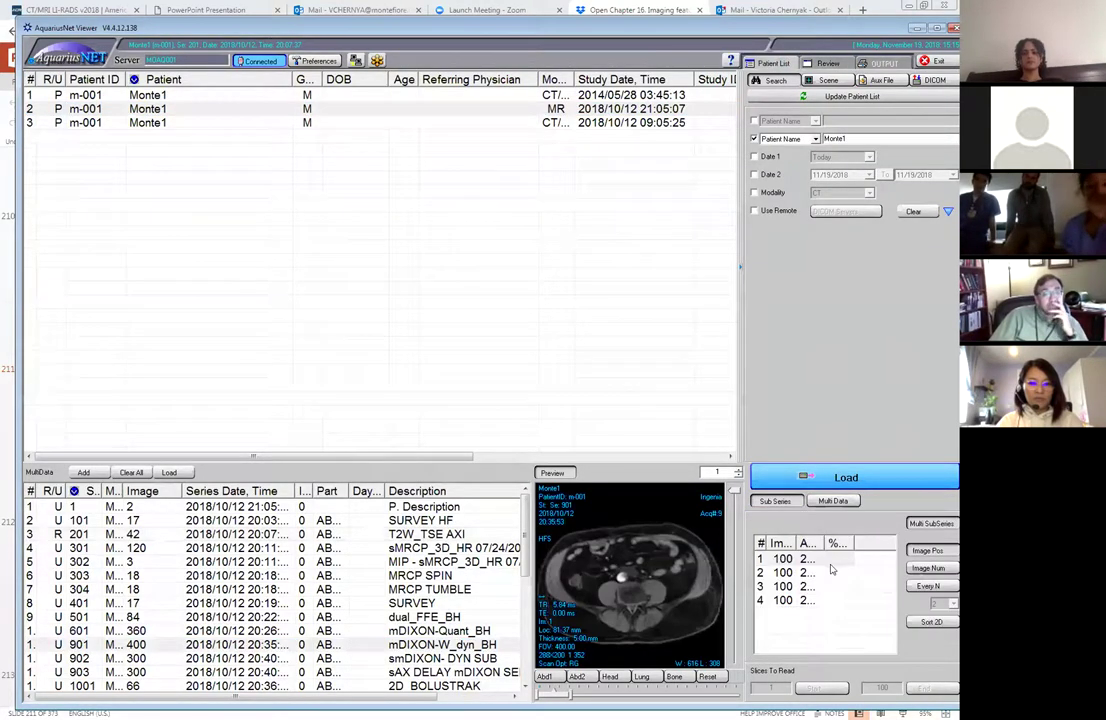
click(826, 561)
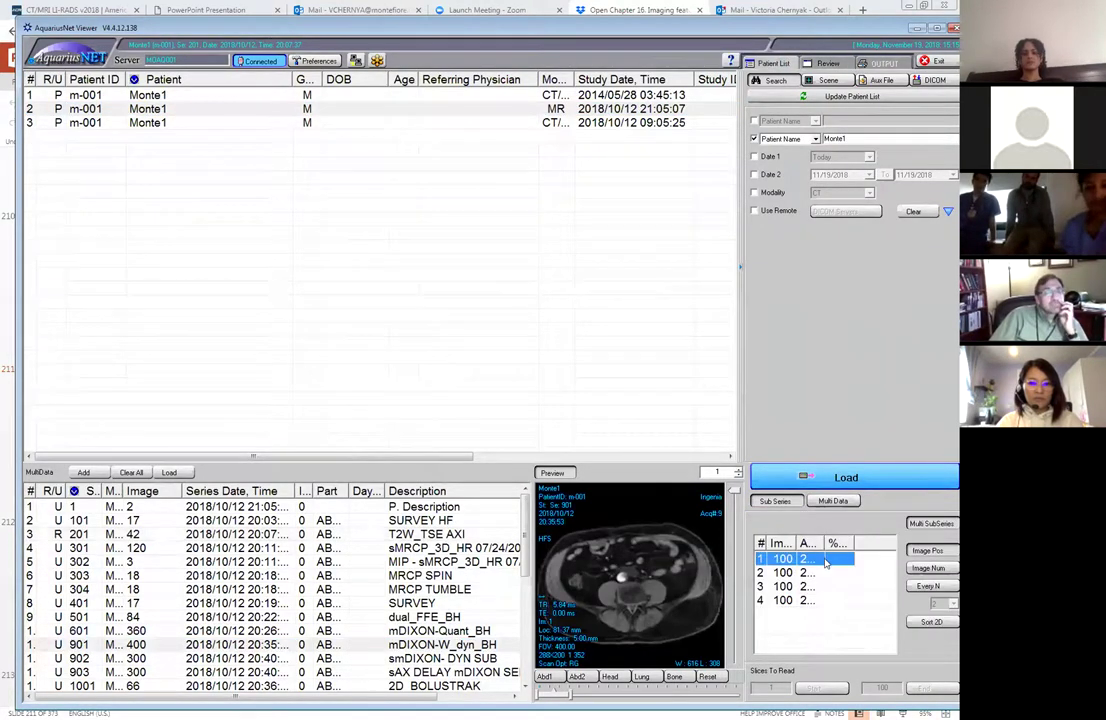
shift+click(790, 600)
right_click(800, 565)
click(817, 400)
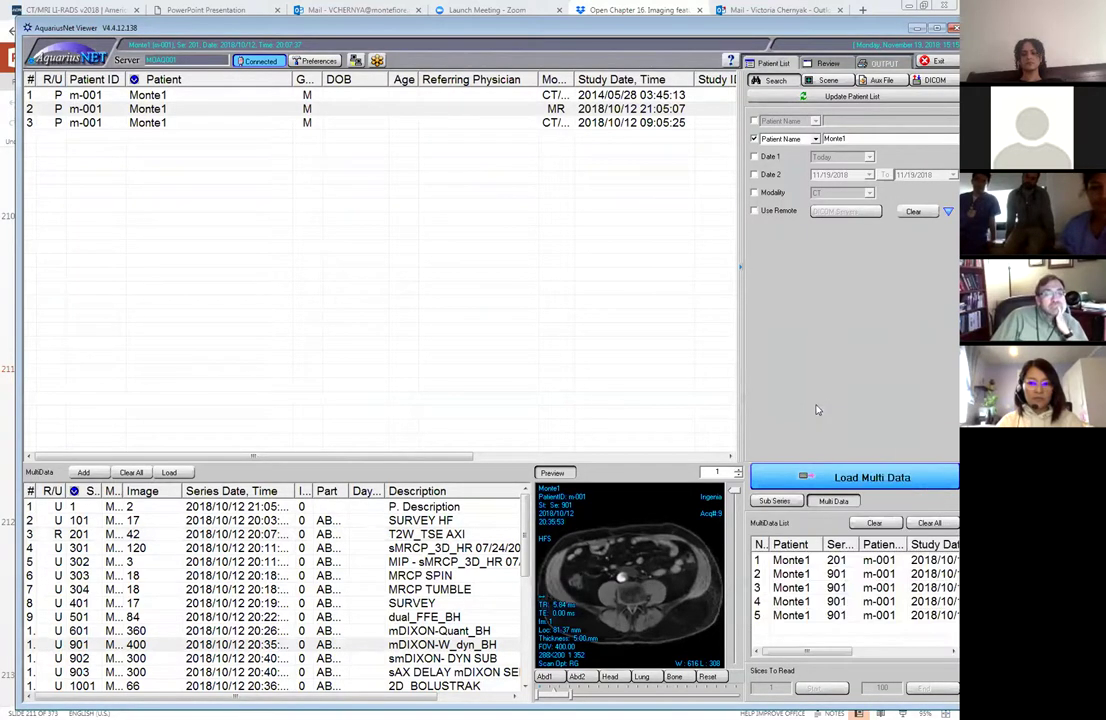
- Clear the multi-data list, re-add the four phases, and load them together
click(930, 523)
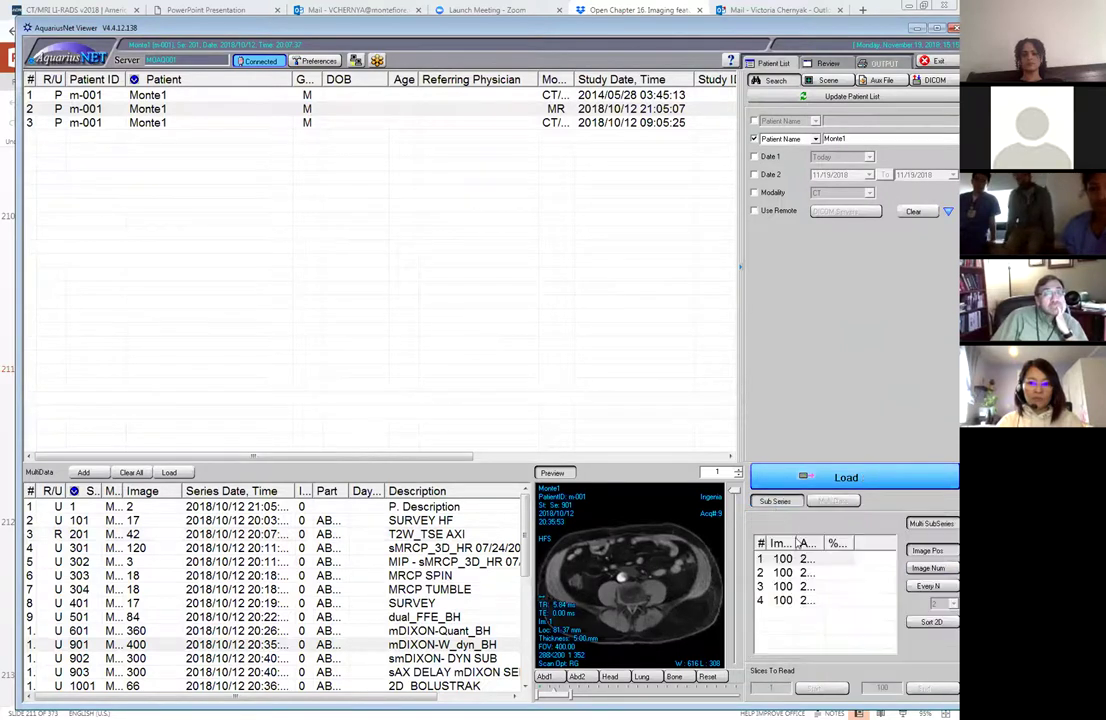
shift+click(792, 600)
right_click(797, 580)
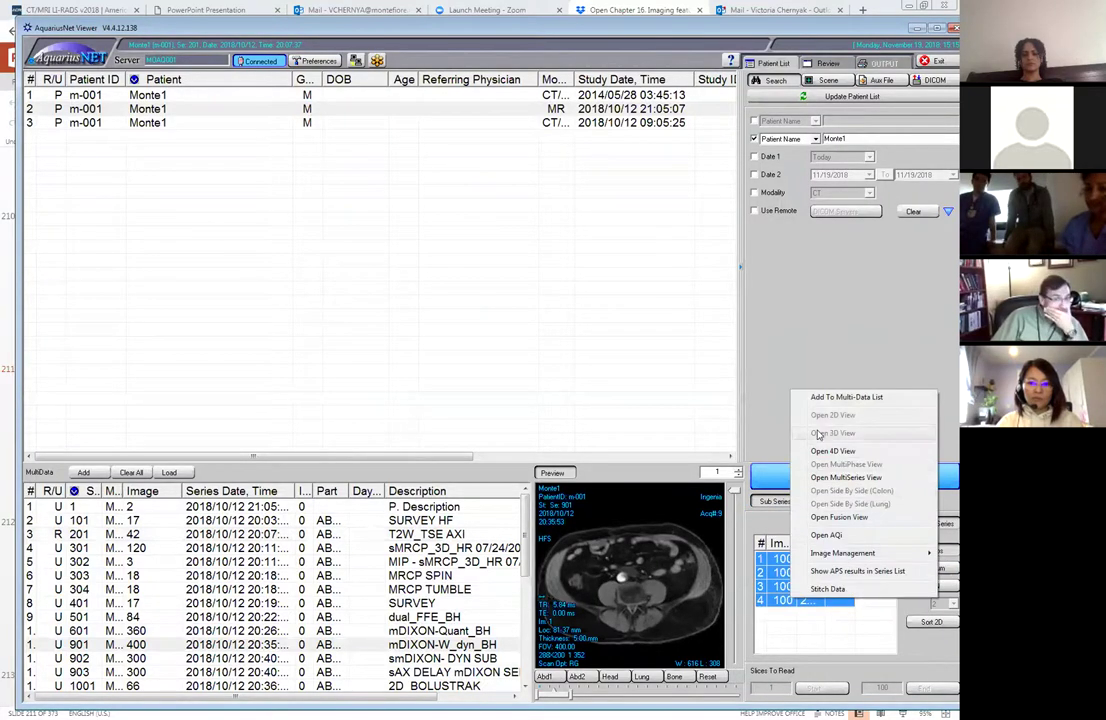
click(826, 400)
click(860, 477)
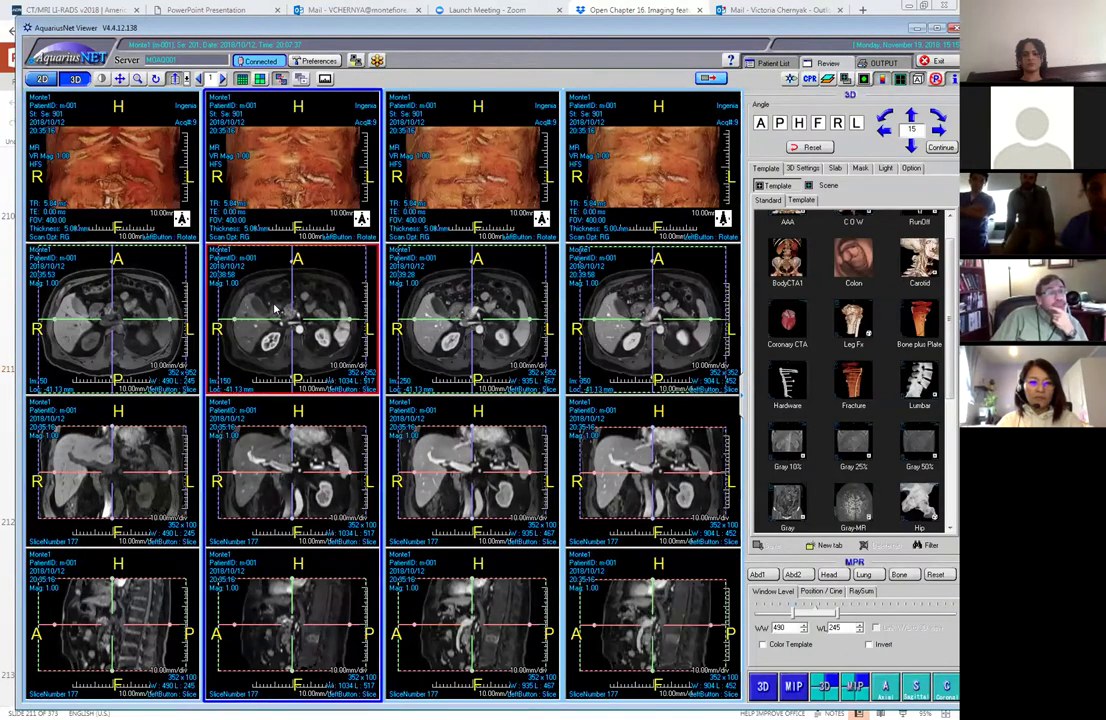
- Show the four axial phases in a 2x2 layout and move them up several slices
double_click(275, 310)
drag(267, 229, 230, 199)
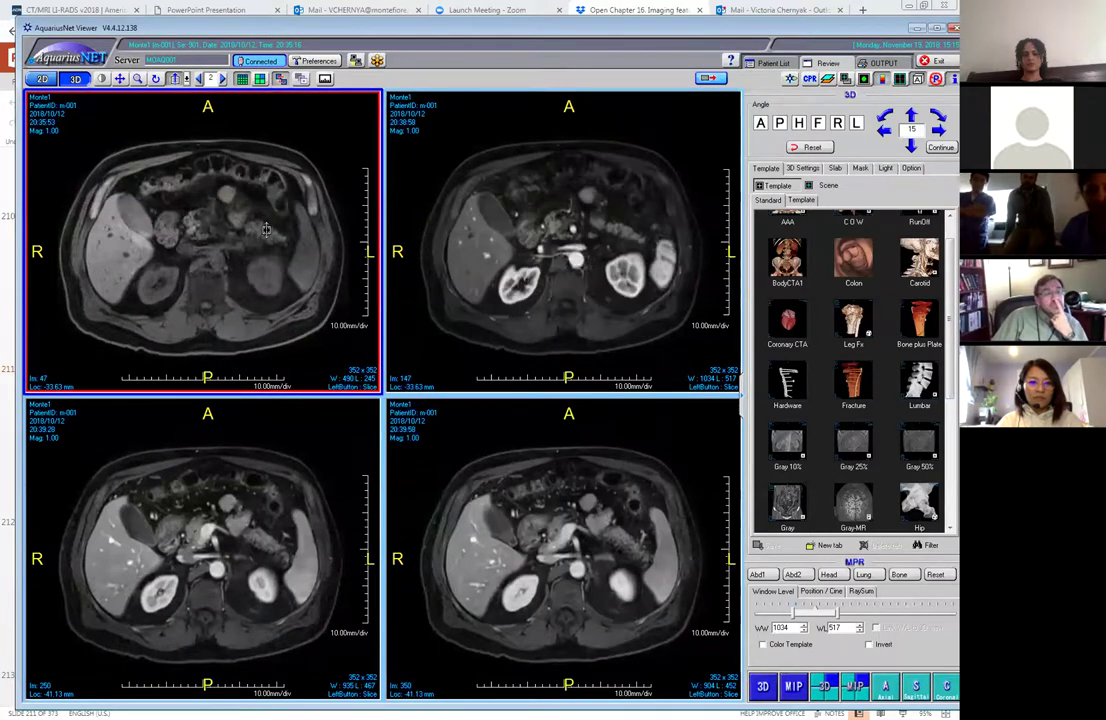
scroll(568, 242, up, 7)
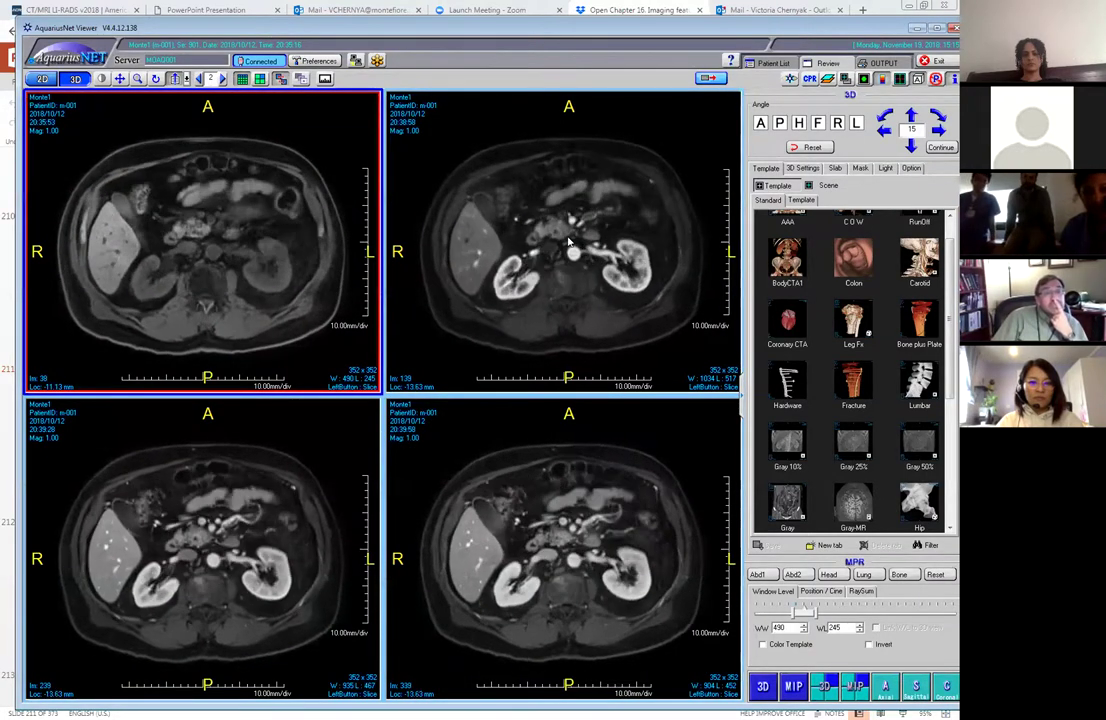
scroll(568, 242, up, 3)
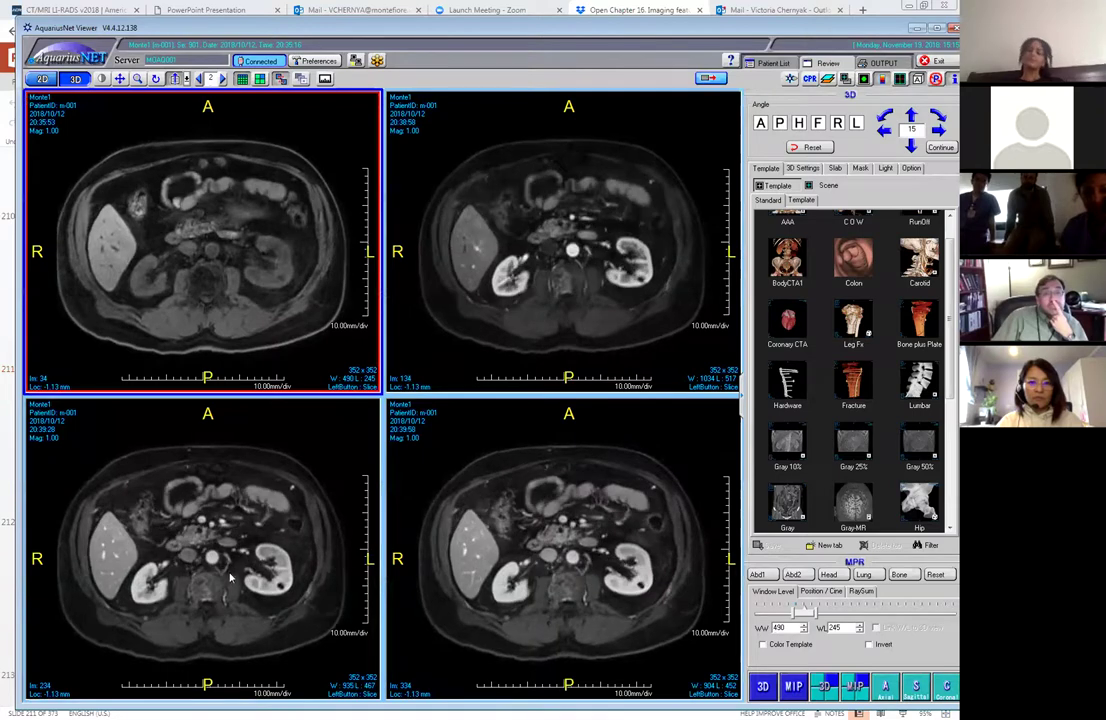
- Page the linked phases through the kidneys from the bottom-left view, then return to the patient list
click(238, 541)
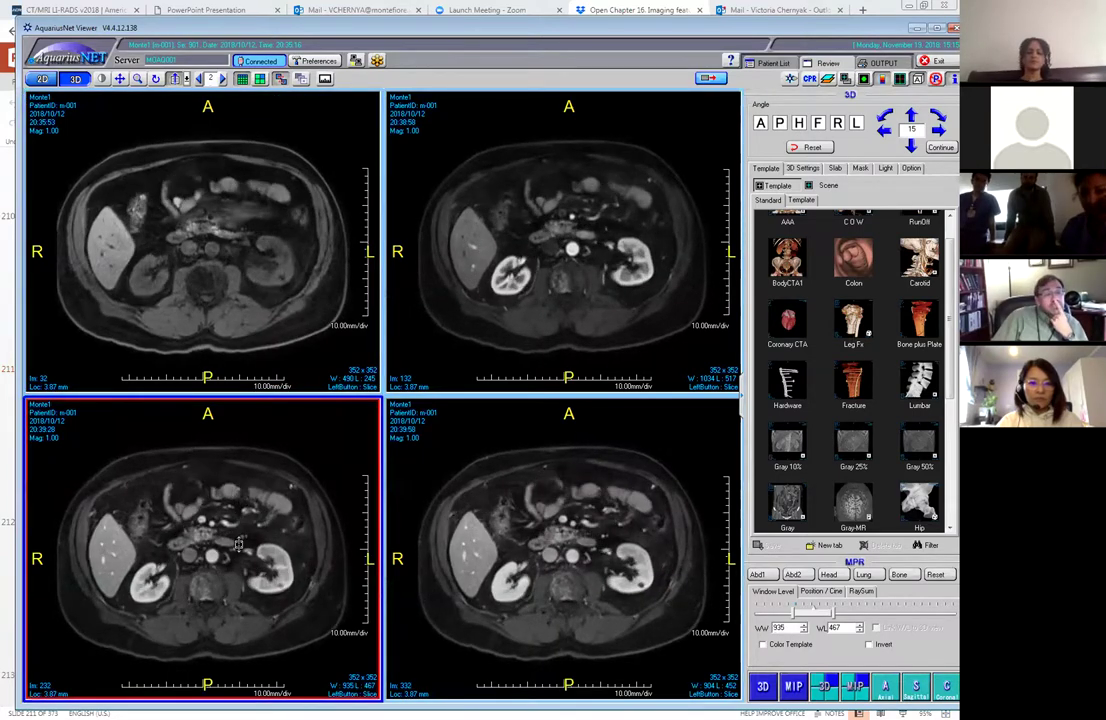
scroll(238, 542, up, 4)
scroll(210, 468, down, 7)
scroll(562, 543, up, 3)
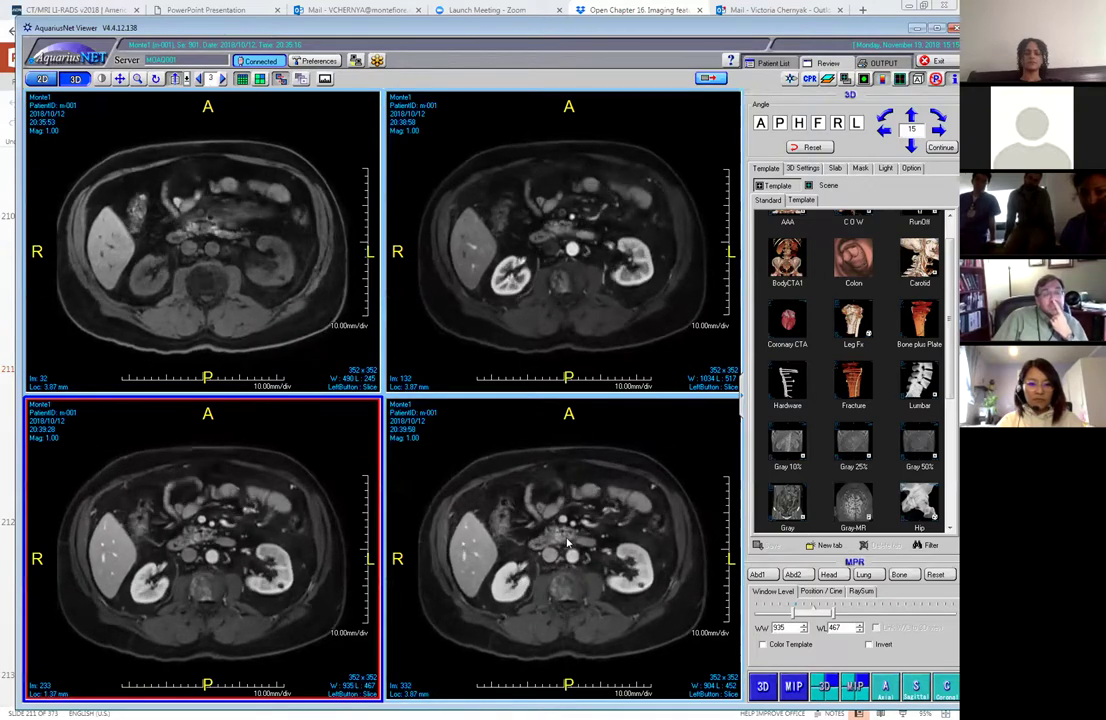
scroll(567, 543, down, 6)
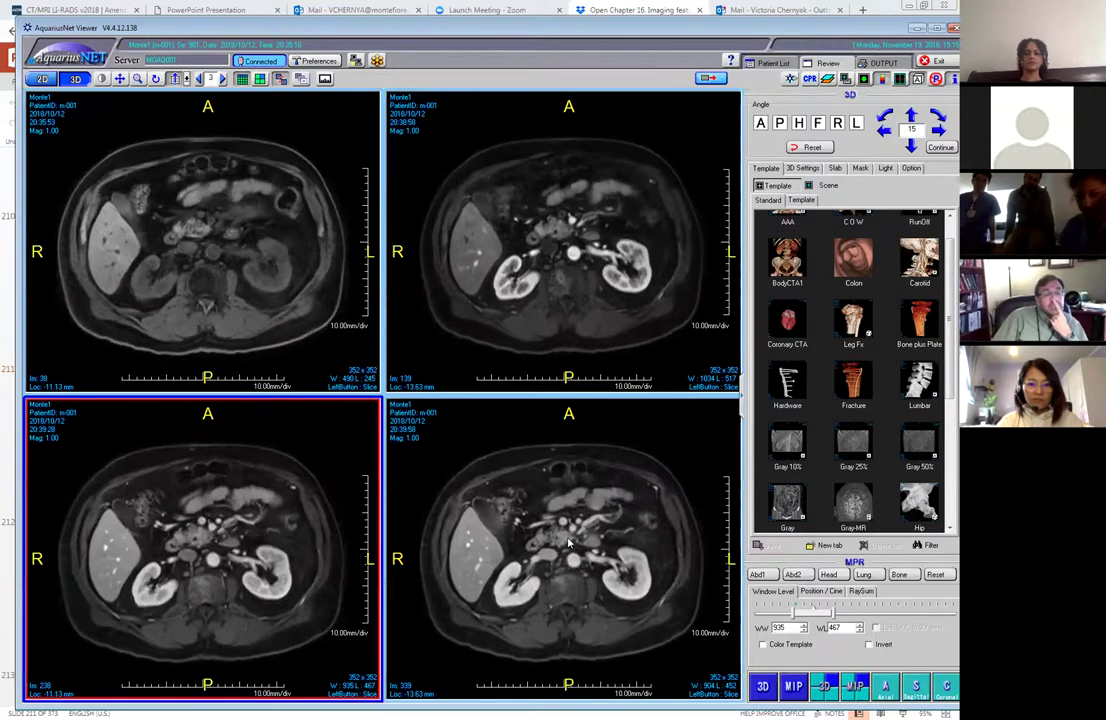
scroll(567, 543, up, 1)
scroll(567, 543, up, 3)
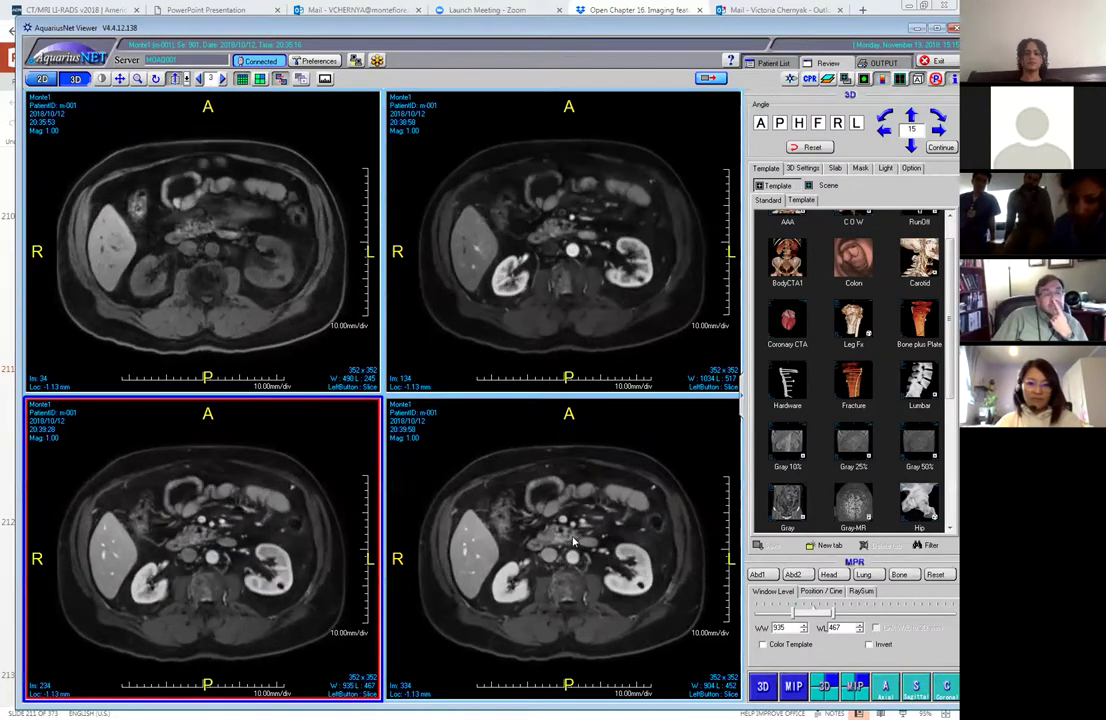
scroll(613, 302, down, 3)
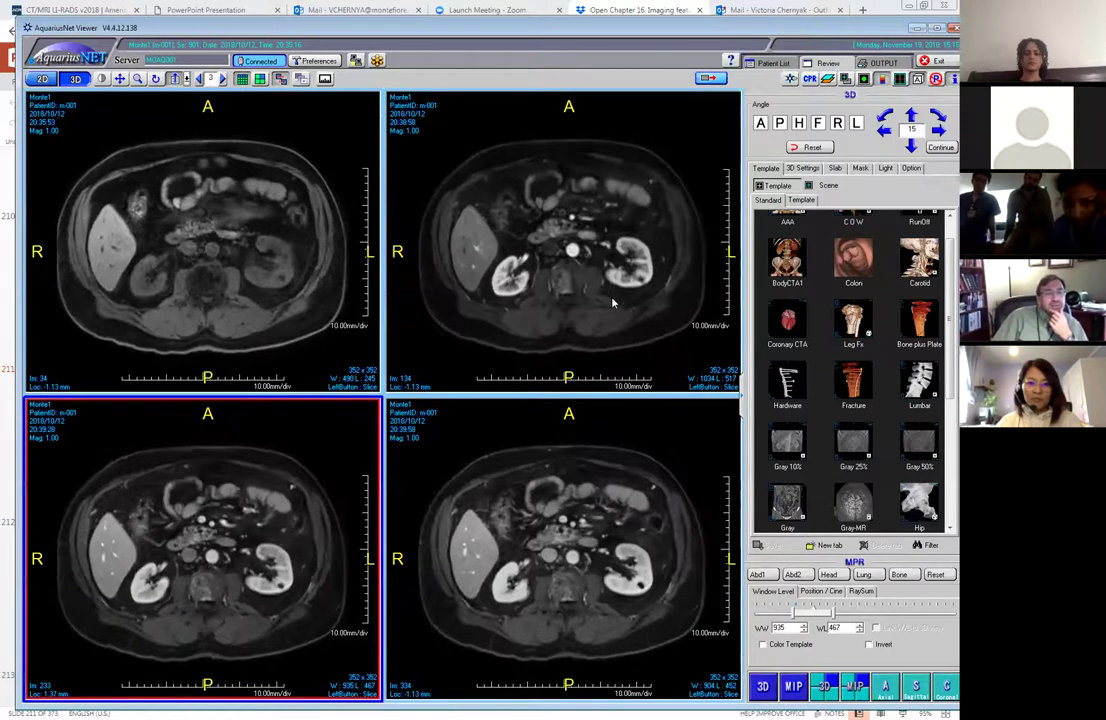
scroll(613, 302, up, 1)
scroll(578, 520, down, 1)
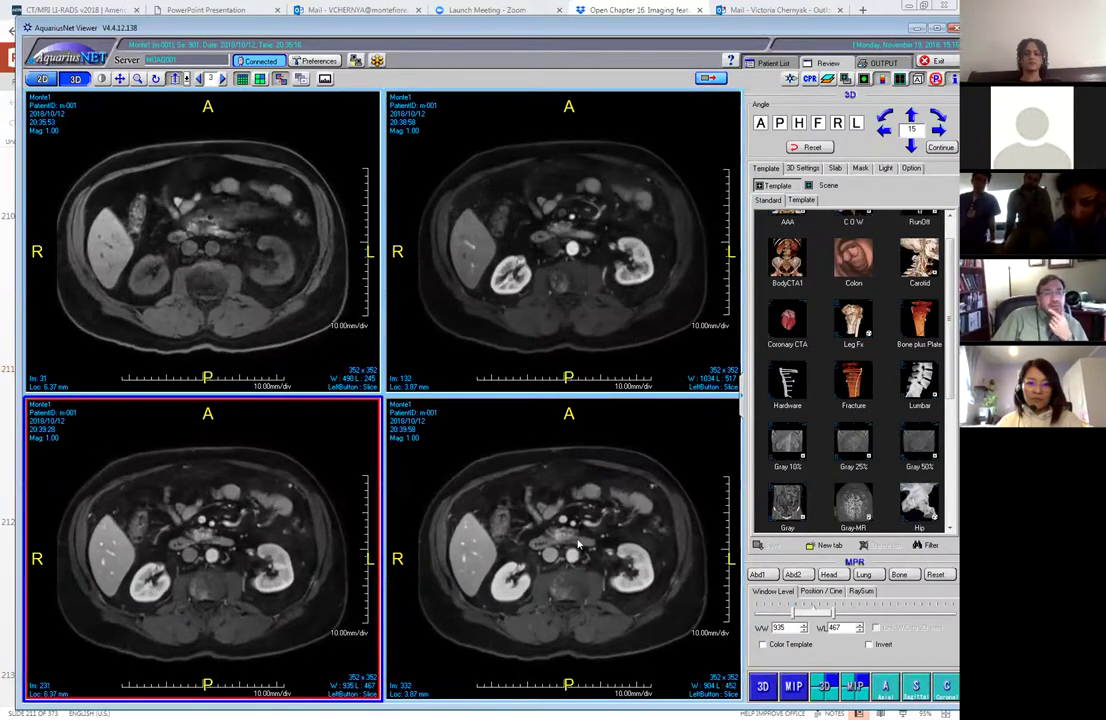
scroll(578, 543, down, 1)
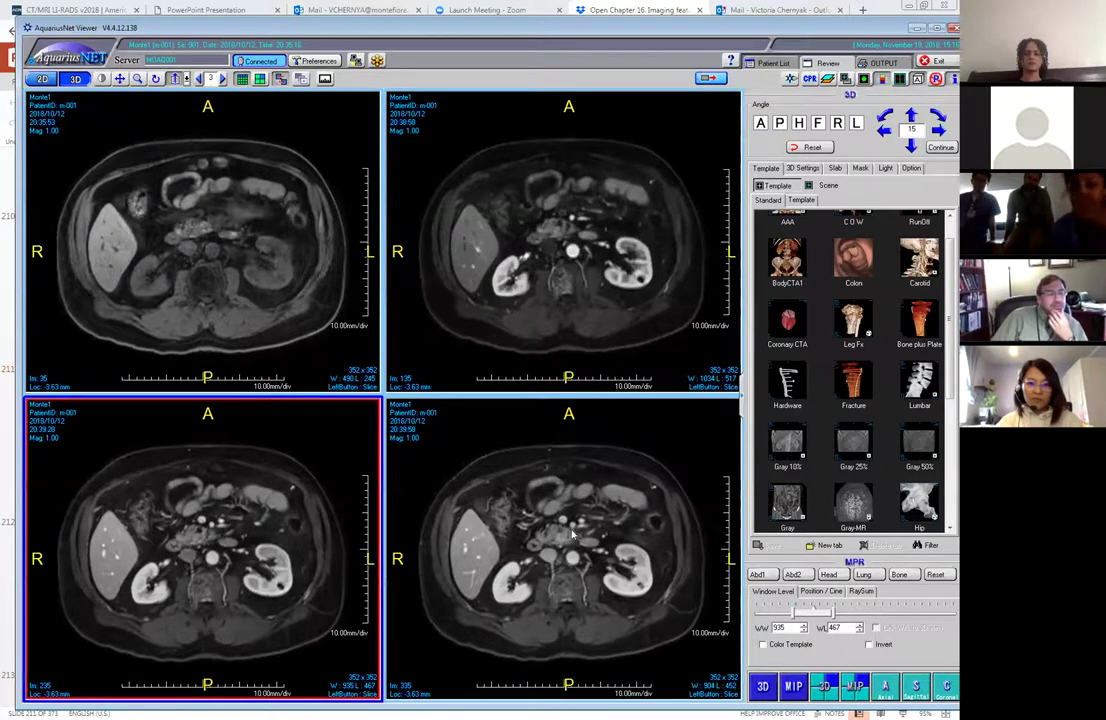
mouse_move(558, 538)
mouse_down()
mouse_move(589, 517)
mouse_move(575, 542)
mouse_up()
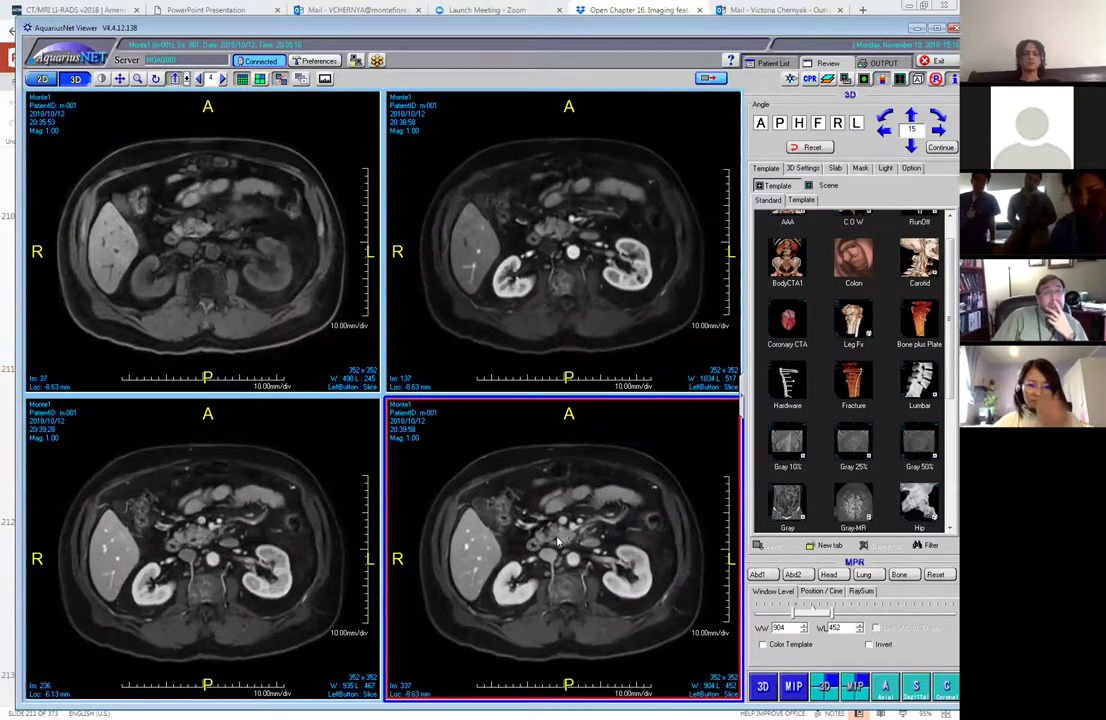
click(773, 63)
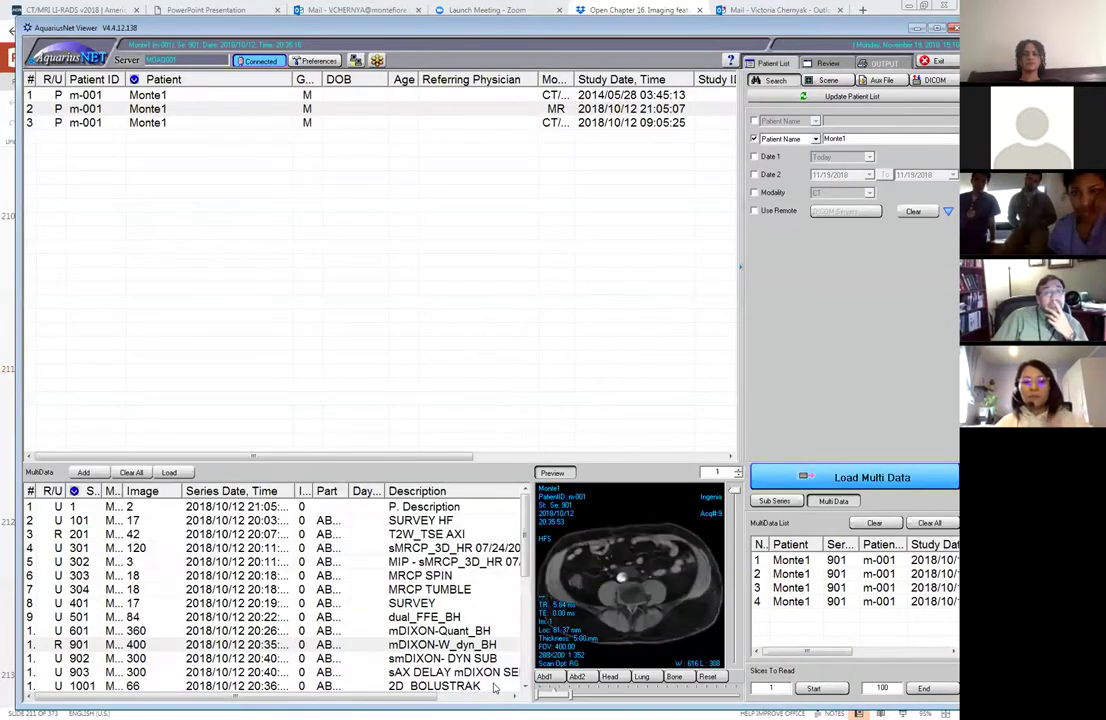
- Preview series 1101 COR POST mDIXON and open it in the 3D review
scroll(531, 577, down, 2)
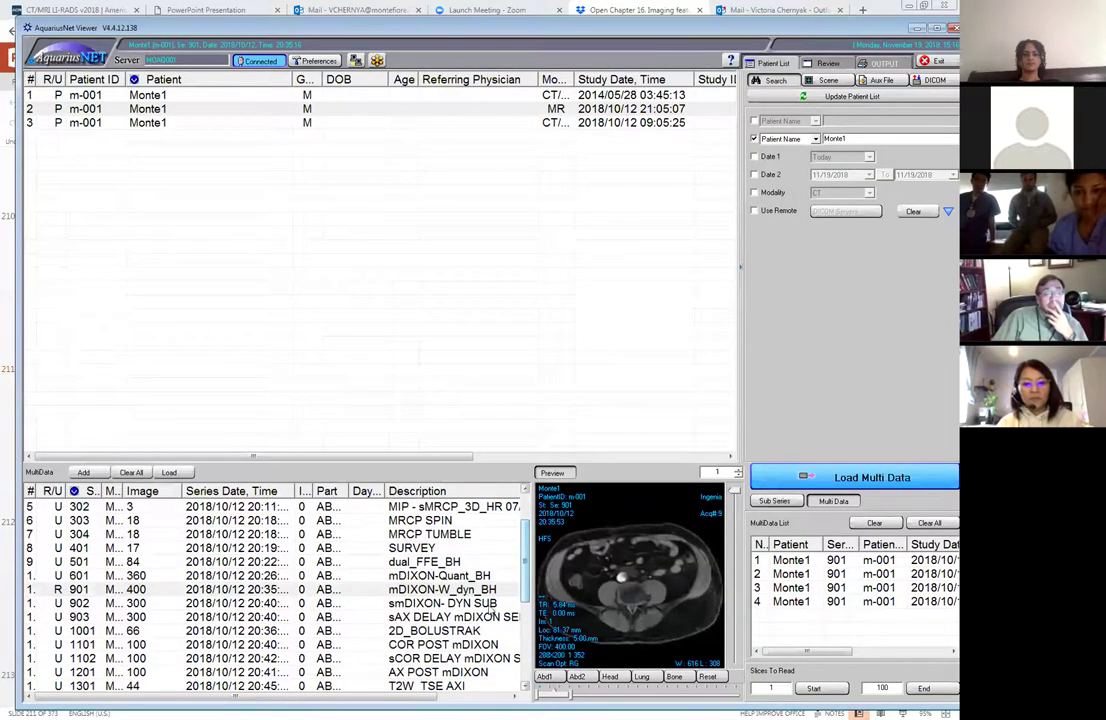
click(440, 644)
drag(729, 499, 718, 570)
scroll(718, 570, down, 5)
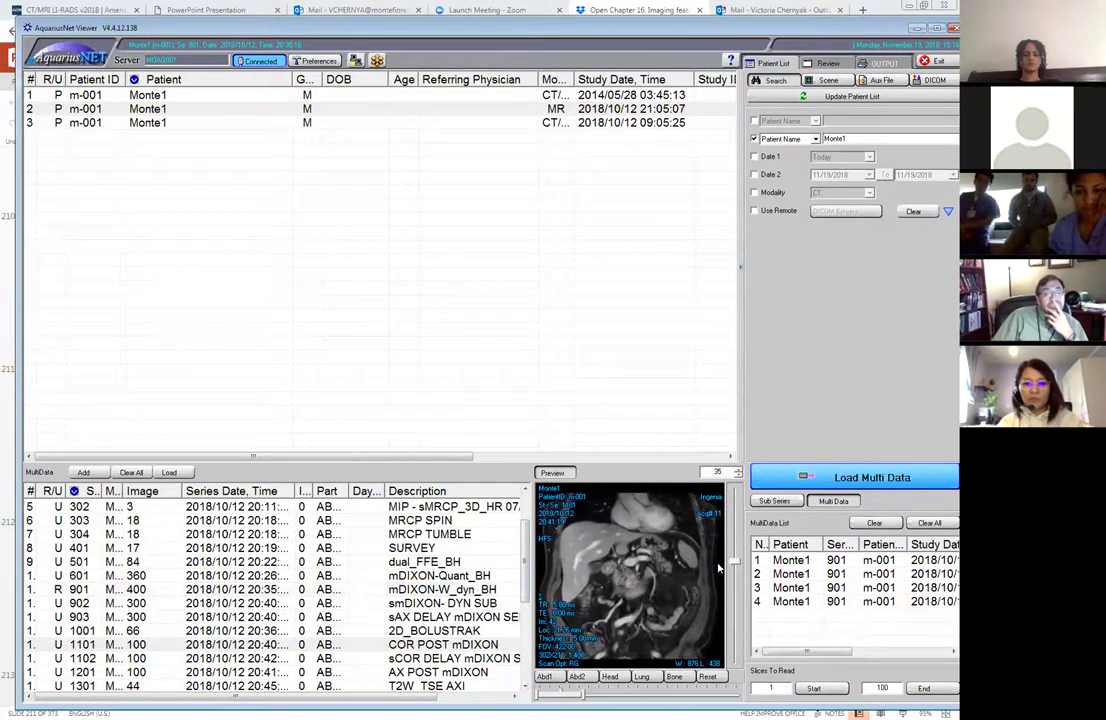
click(494, 643)
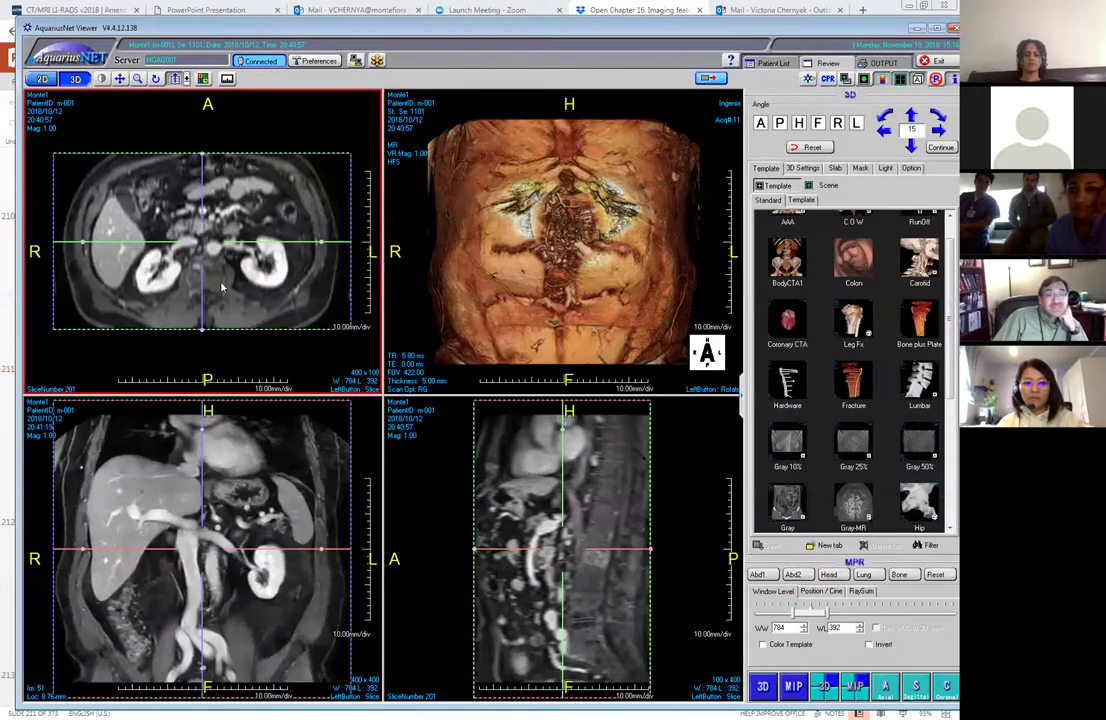
- Maximise the series 1101 coronal reformat and page to slice 67 through kidneys and aorta
double_click(326, 462)
scroll(345, 418, down, 5)
scroll(410, 423, down, 3)
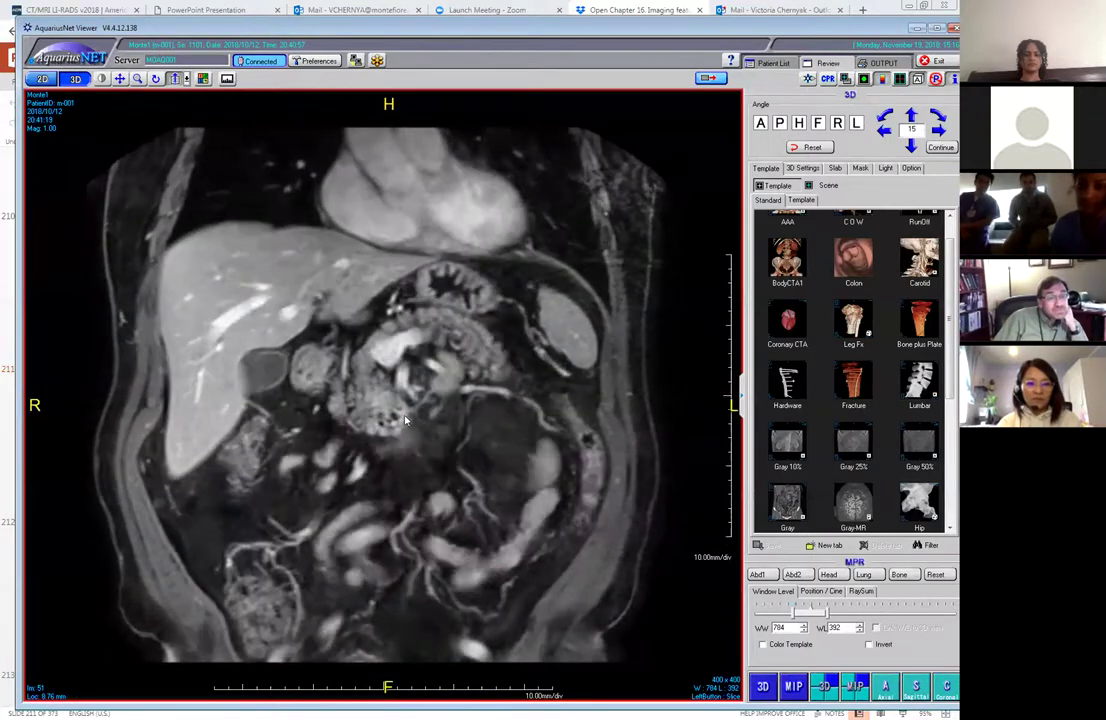
scroll(396, 407, down, 2)
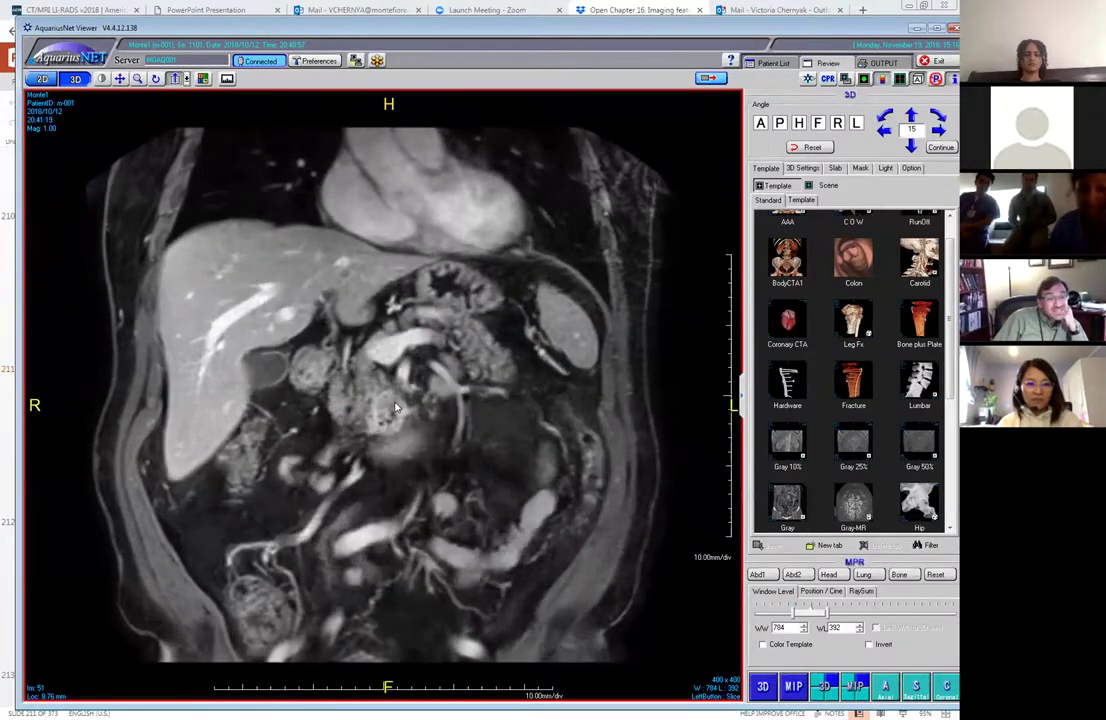
scroll(398, 407, down, 13)
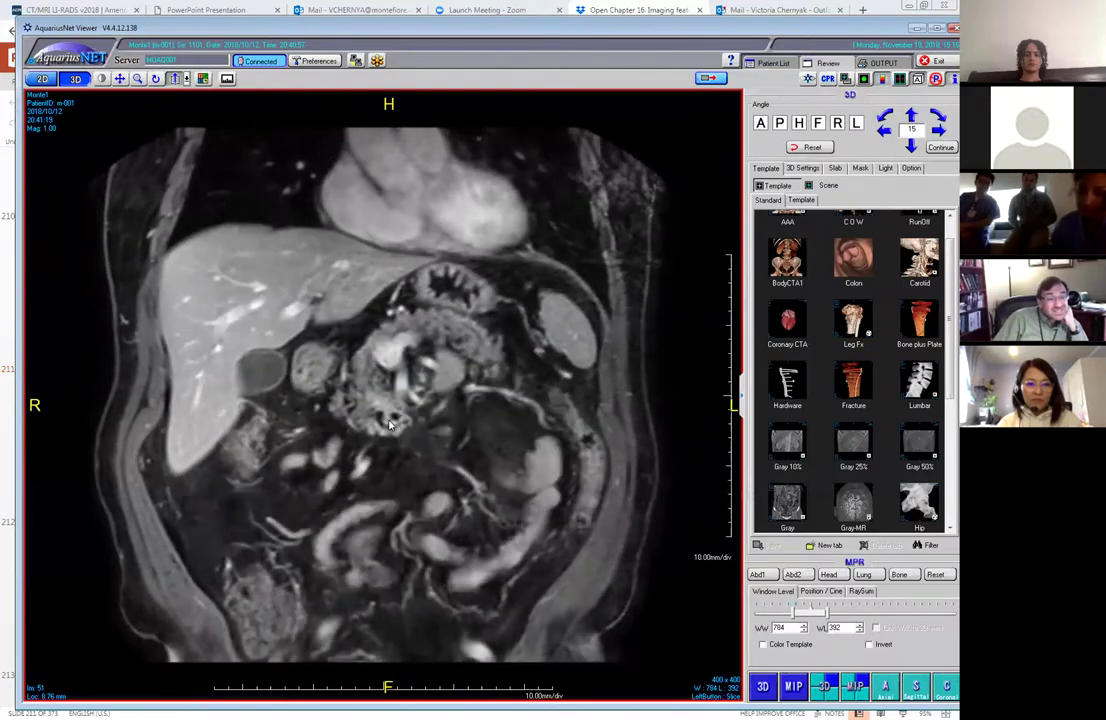
scroll(389, 428, up, 4)
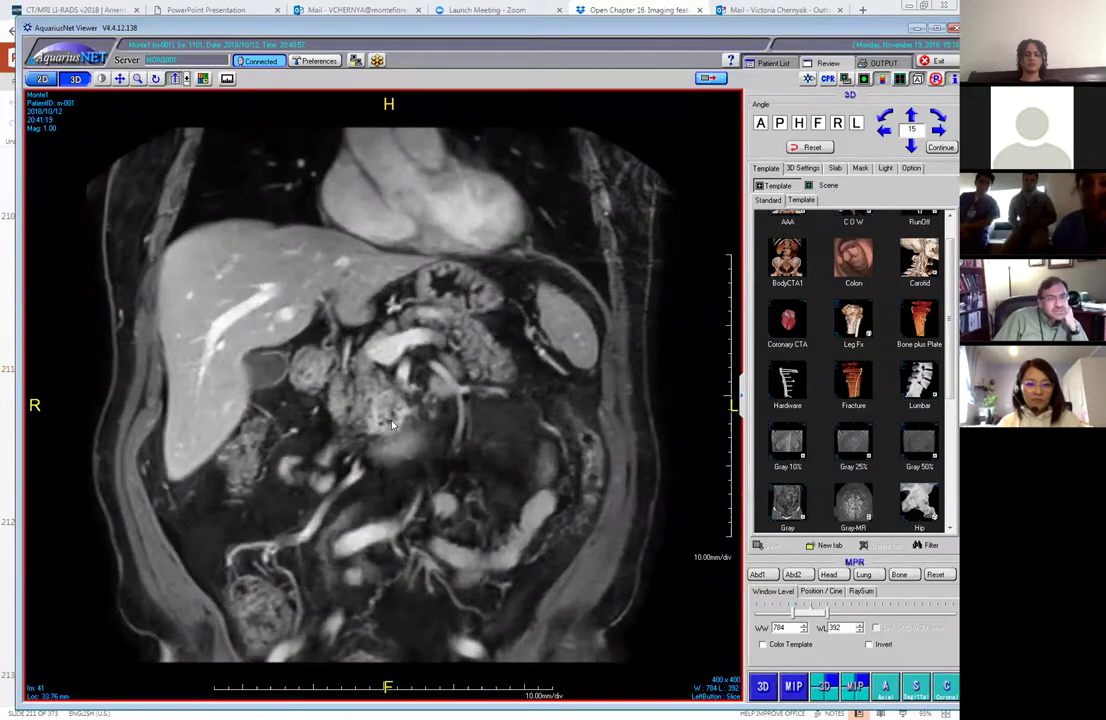
scroll(393, 422, down, 1)
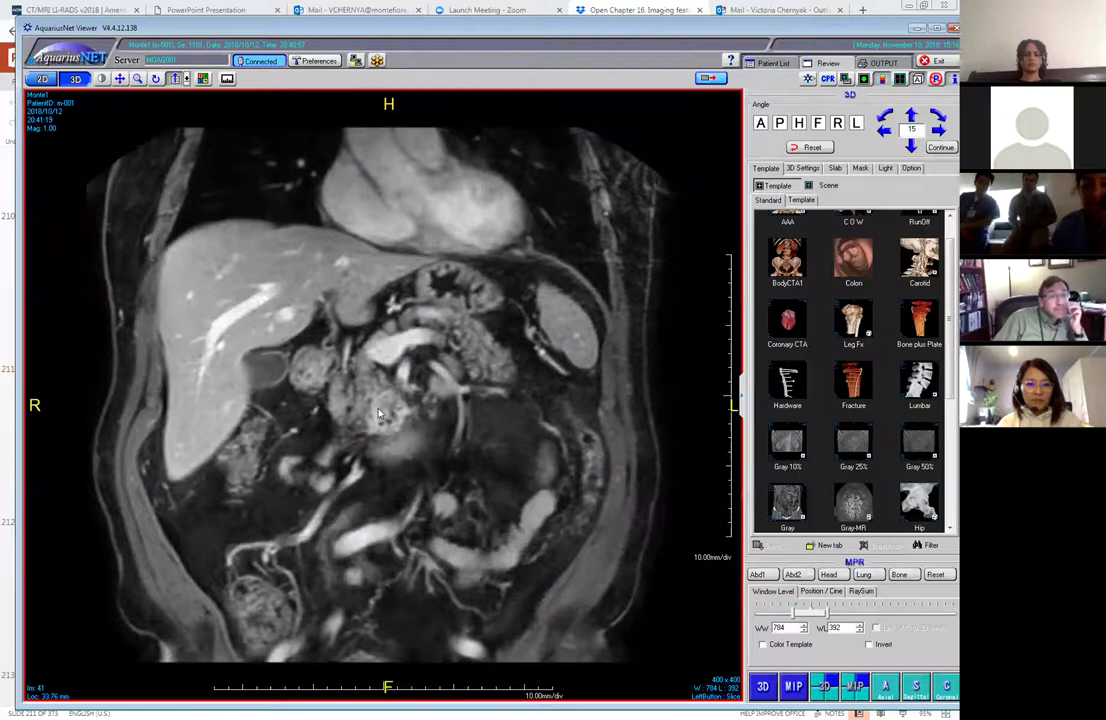
scroll(397, 397, up, 3)
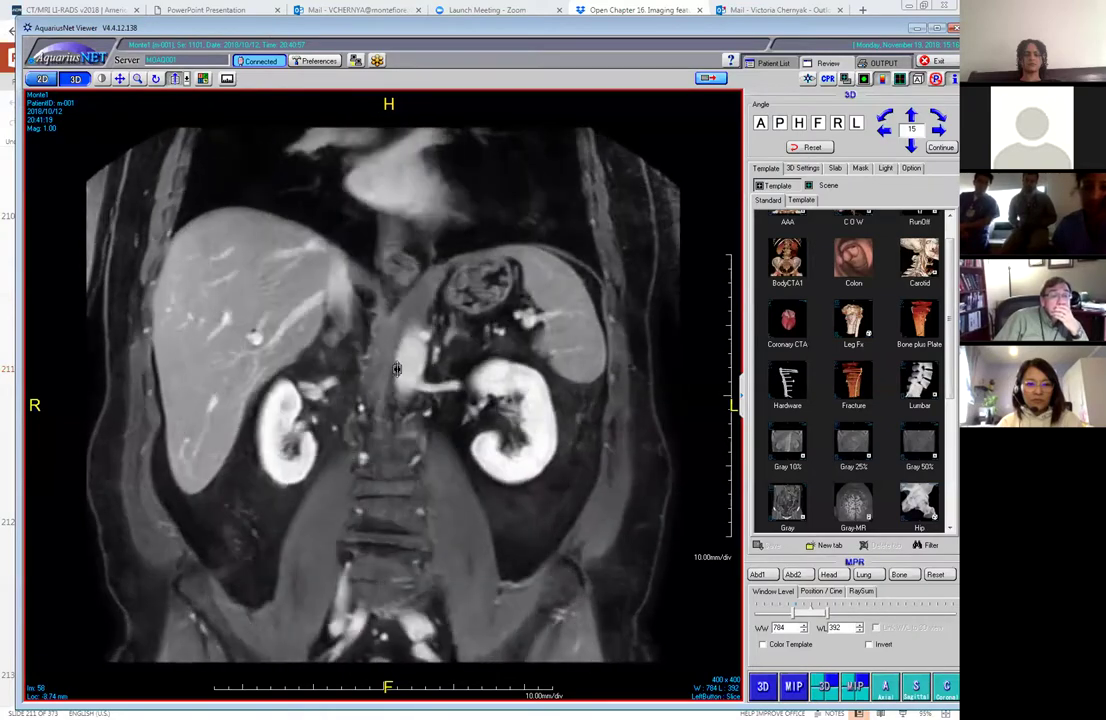
scroll(397, 368, down, 10)
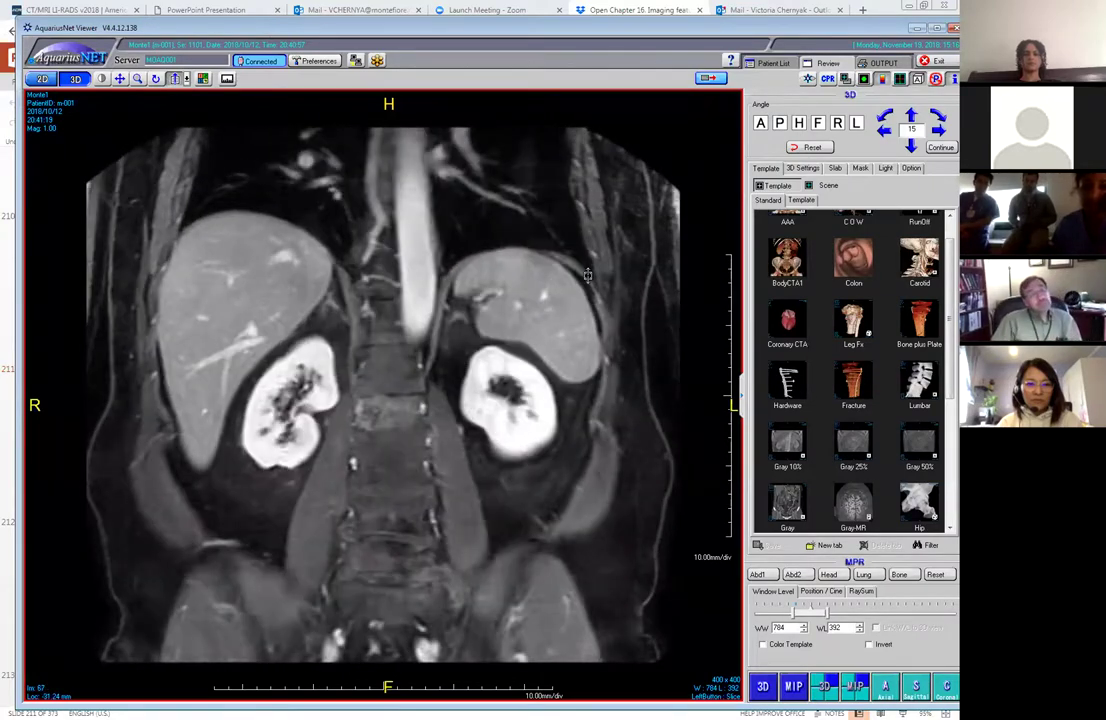
- Back on the patient list, preview T2W_TSE AXI to image 17 and load it
click(773, 63)
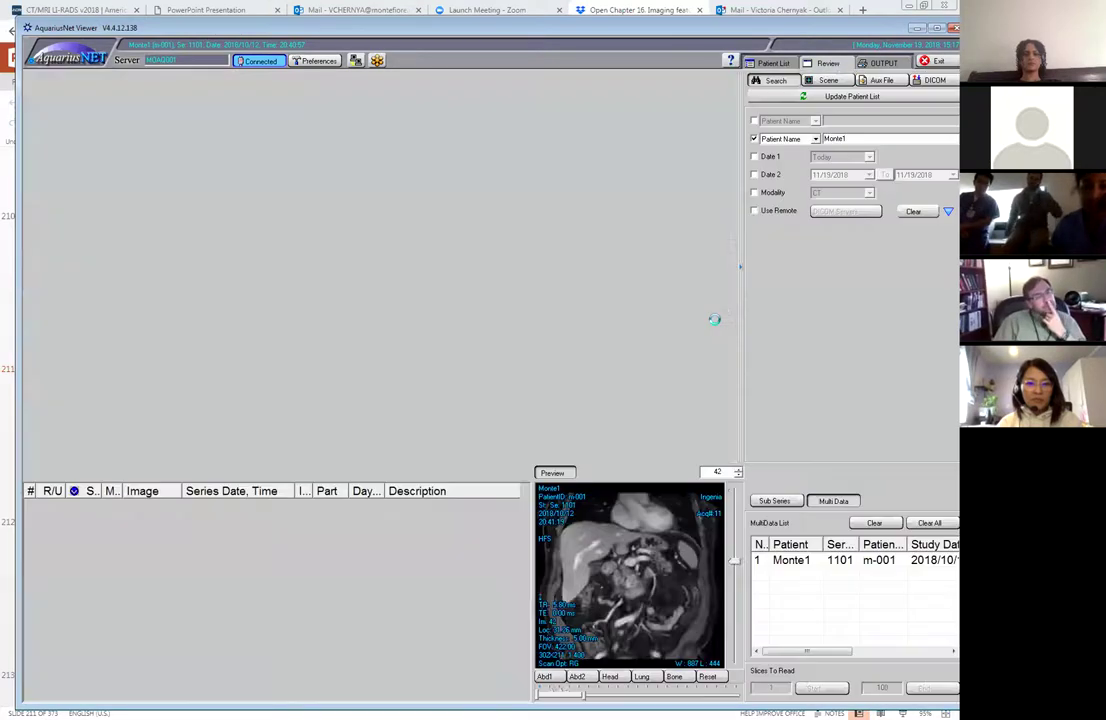
scroll(524, 591, down, 2)
scroll(524, 591, down, 2)
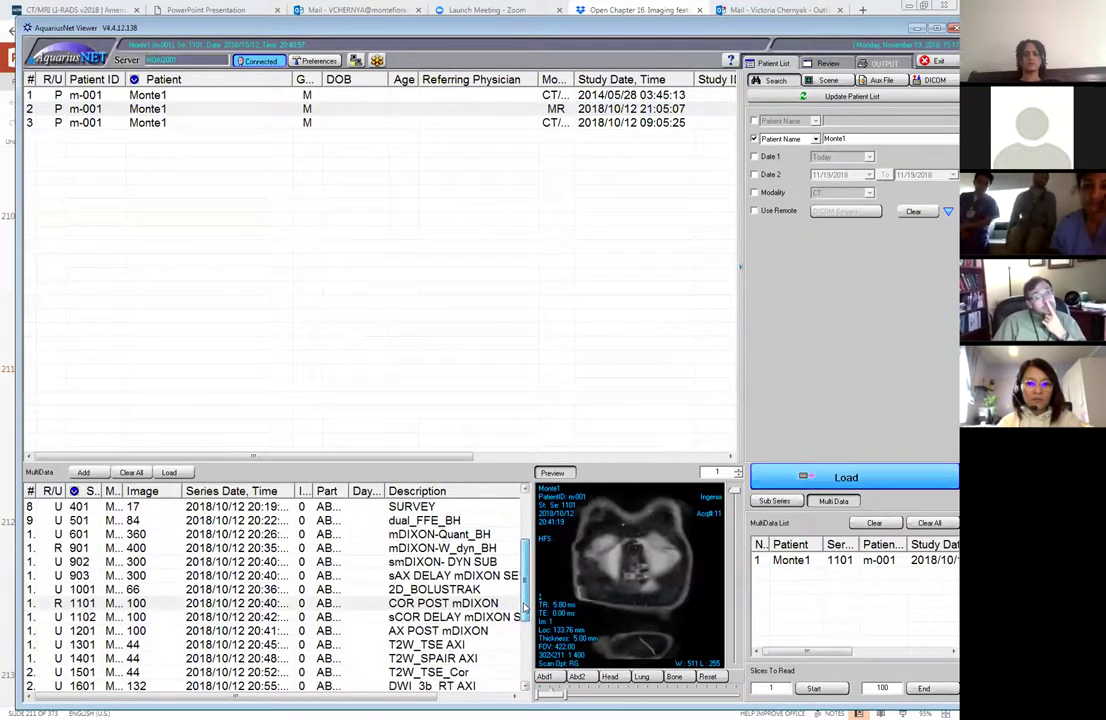
click(470, 631)
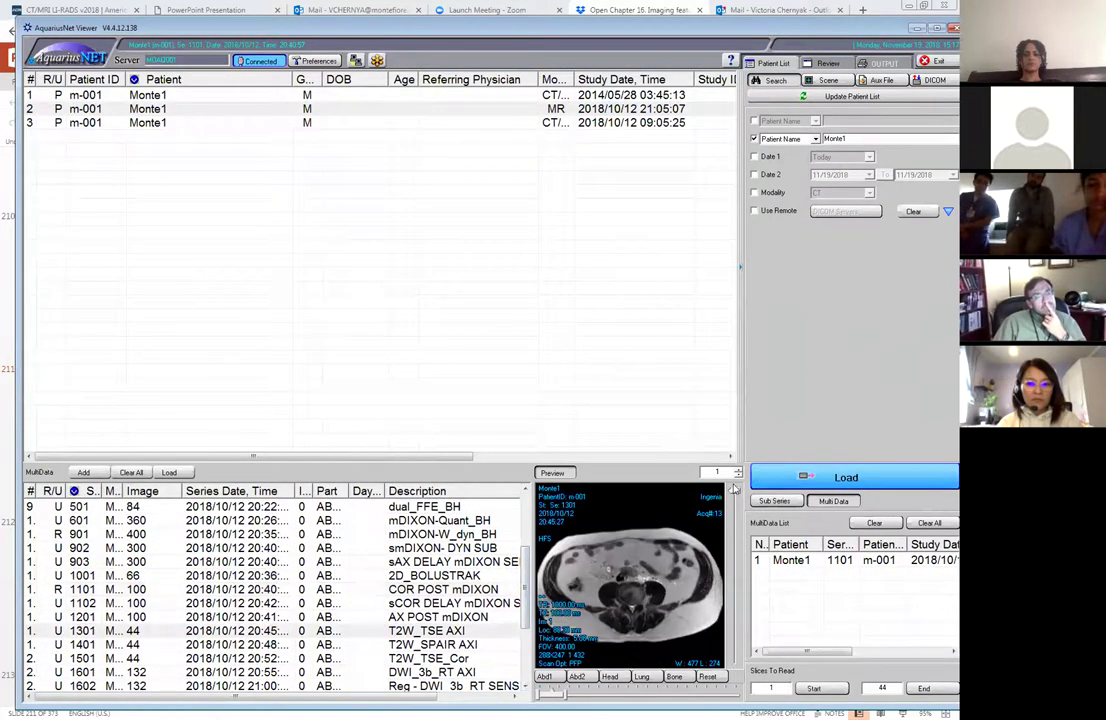
drag(733, 500, 717, 565)
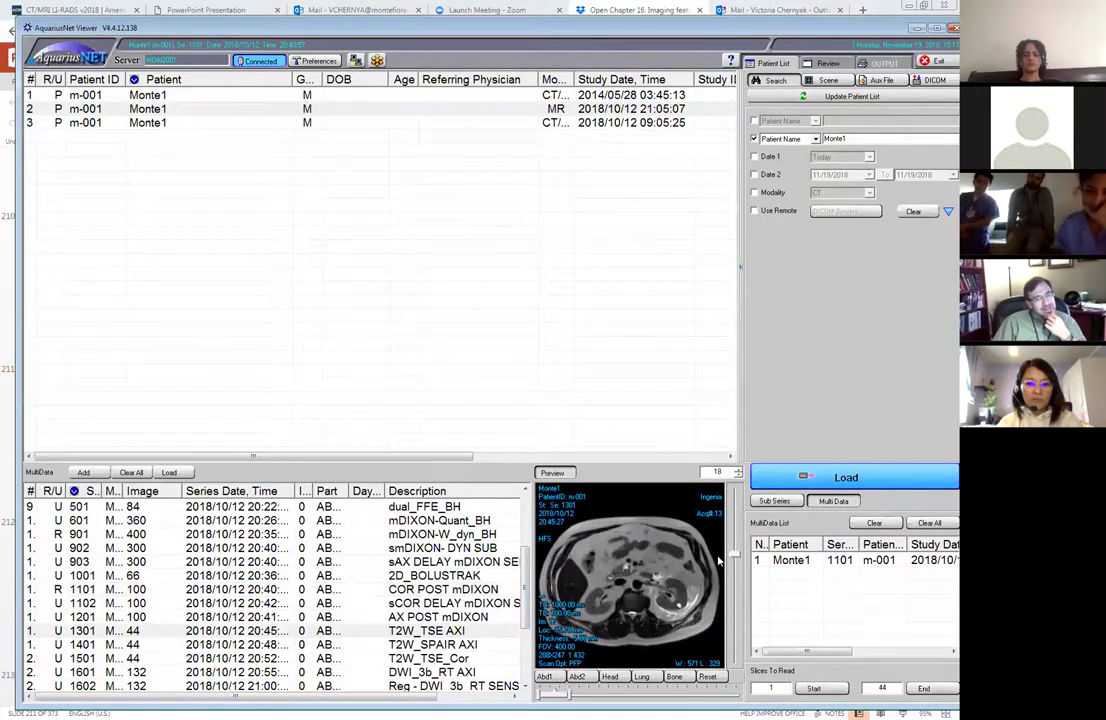
click(455, 632)
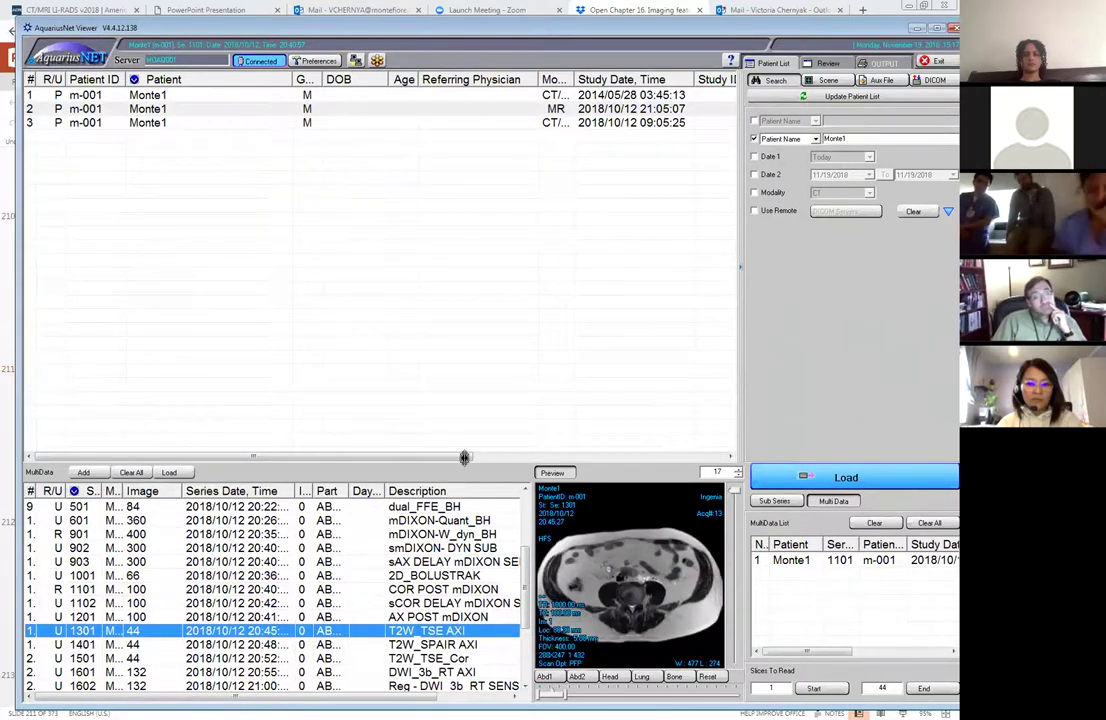
double_click(458, 632)
- Maximise the axial T2 view, page from kidney to liver level, and return to the patient list
double_click(354, 338)
scroll(354, 338, up, 3)
scroll(410, 397, up, 4)
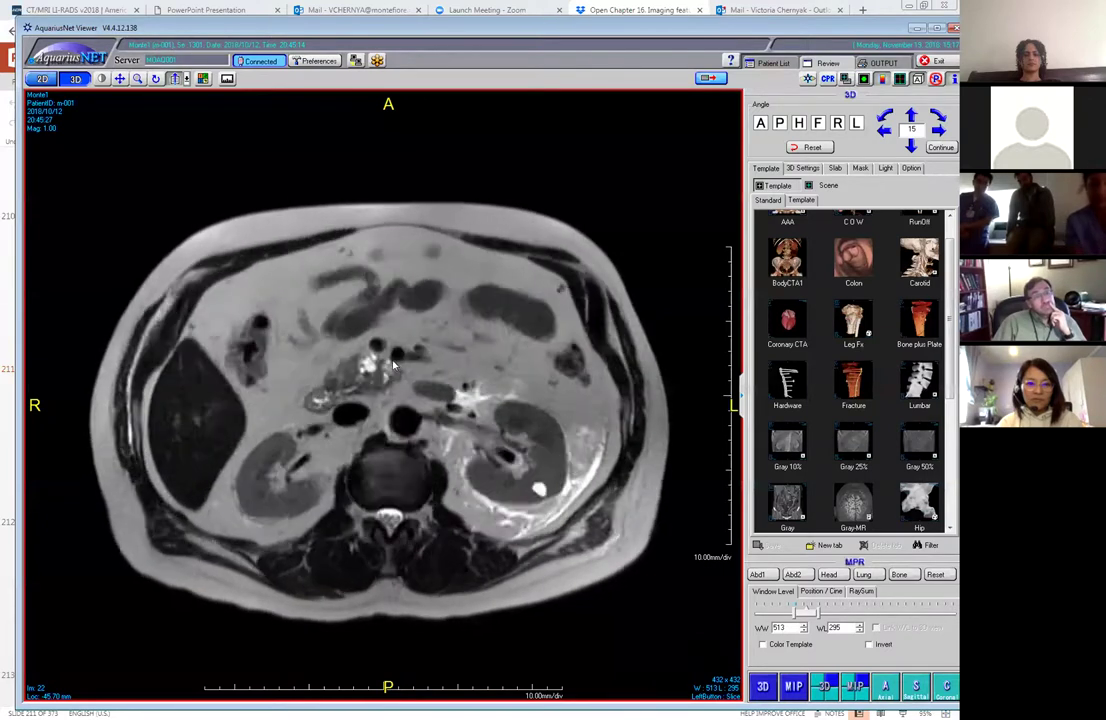
scroll(388, 385, up, 3)
scroll(375, 370, down, 3)
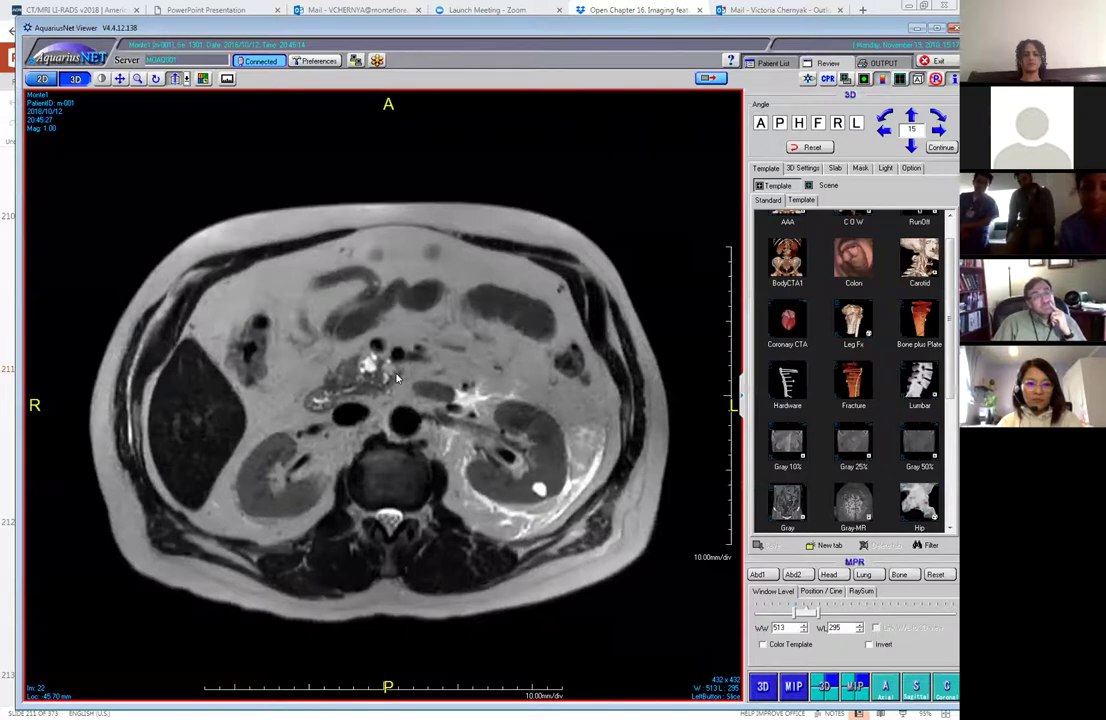
scroll(397, 378, up, 4)
scroll(404, 368, up, 2)
scroll(404, 368, up, 2)
scroll(403, 372, down, 5)
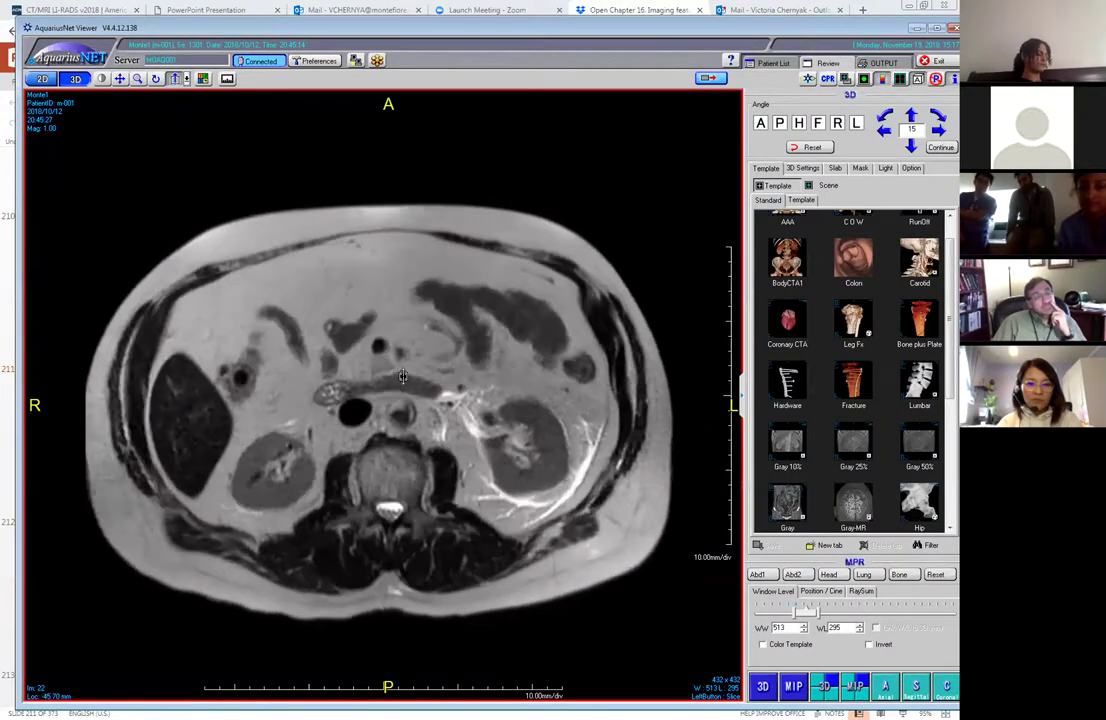
scroll(400, 374, up, 5)
scroll(380, 362, down, 2)
scroll(386, 366, up, 2)
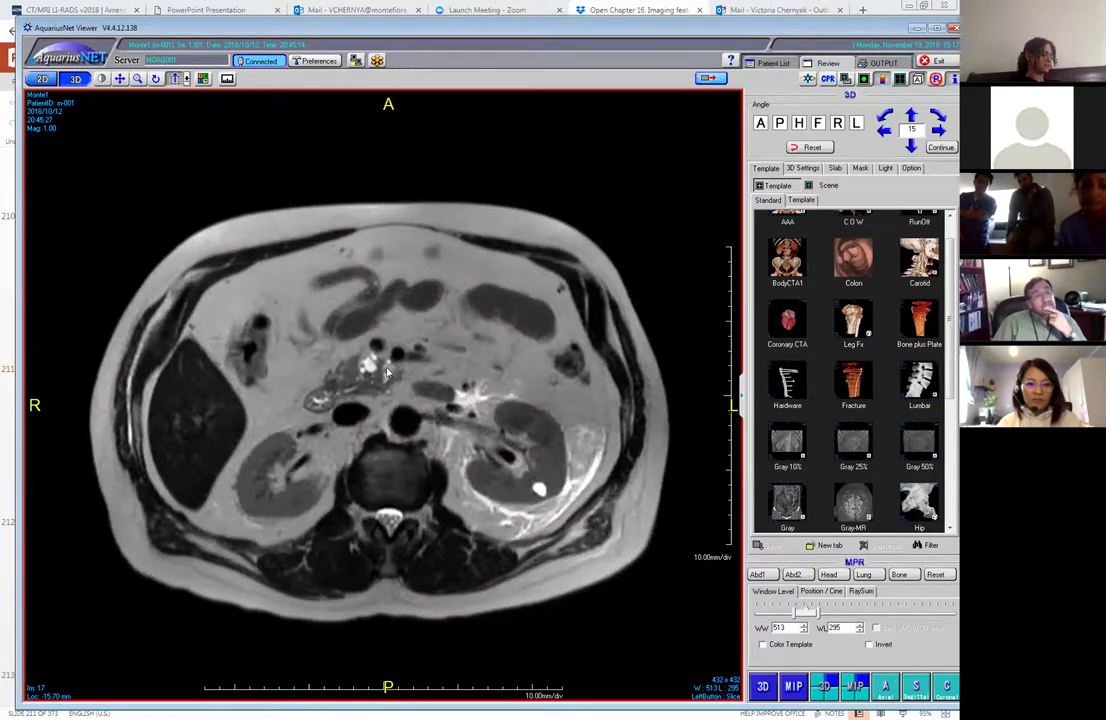
scroll(391, 382, down, 12)
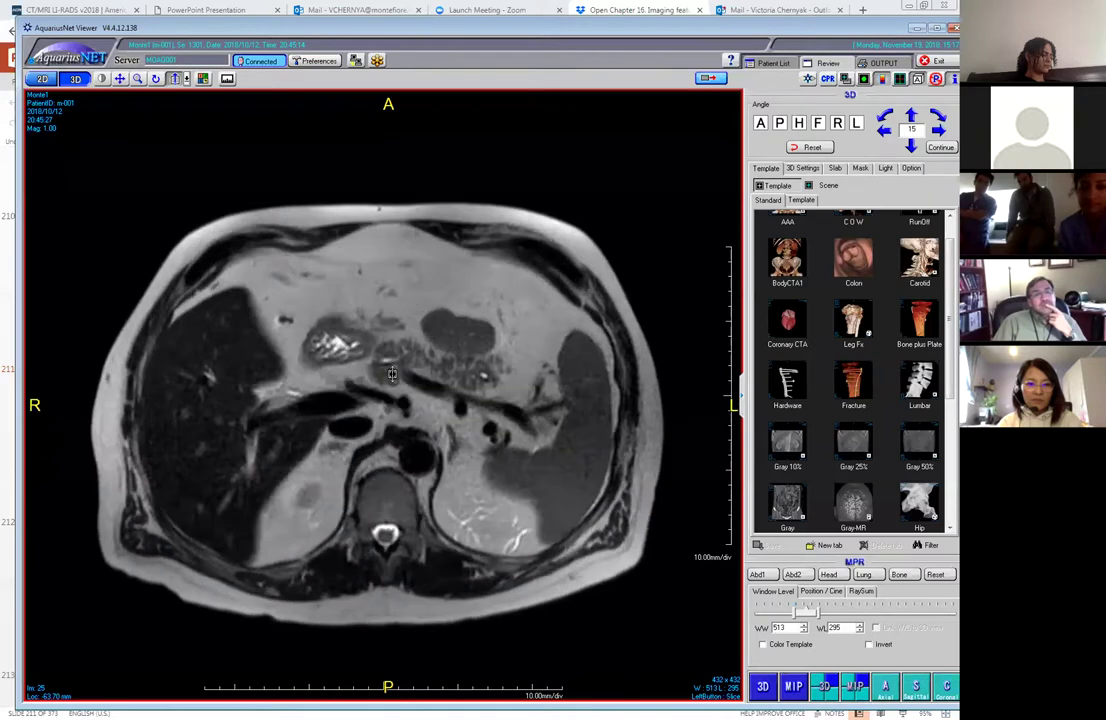
click(771, 64)
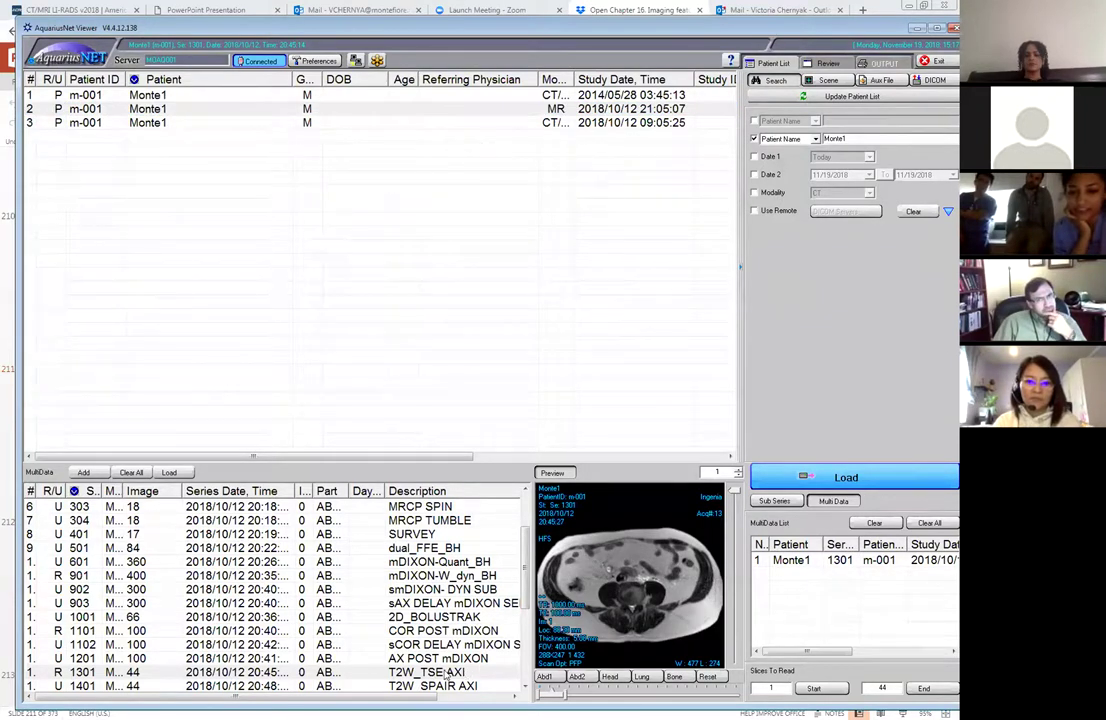
- Preview the sB800 and BTFE AXI series, then select BTFE AXI series 1701
drag(524, 601, 521, 676)
click(505, 617)
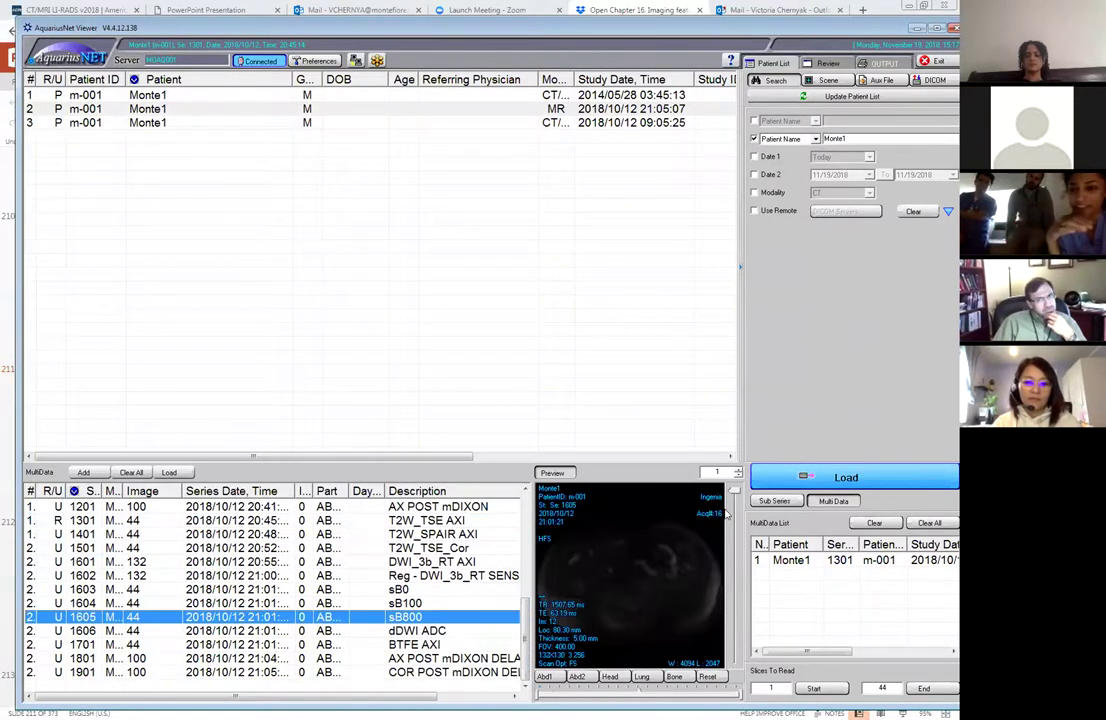
drag(733, 497, 720, 570)
click(420, 644)
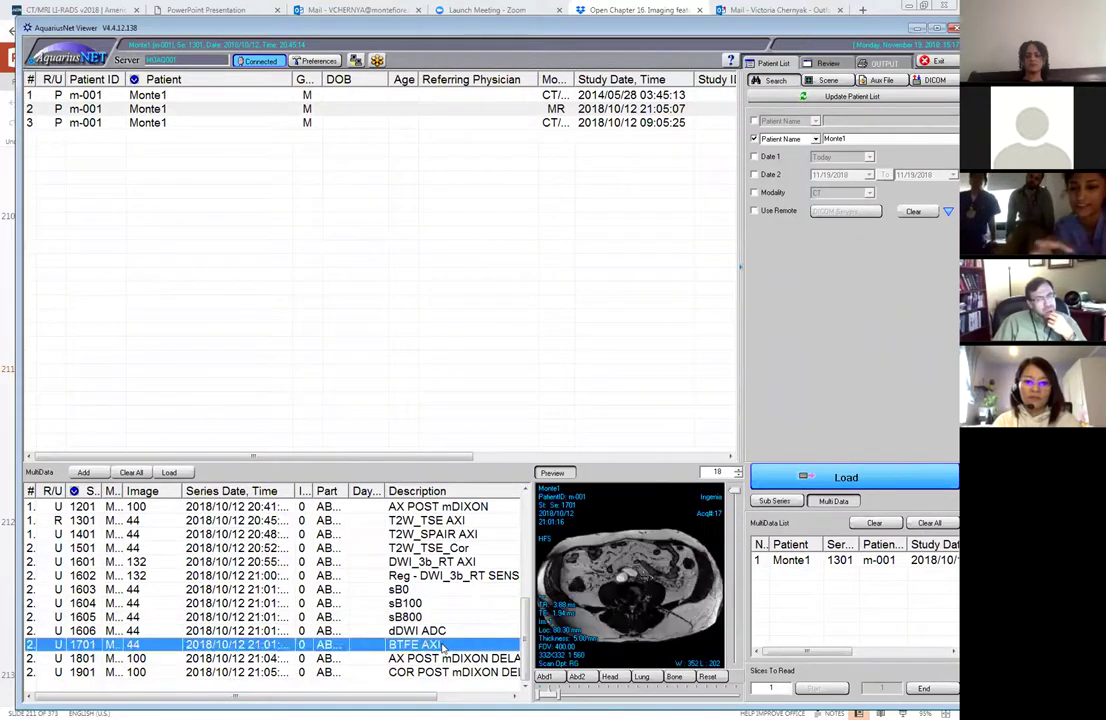
scroll(709, 513, up, 7)
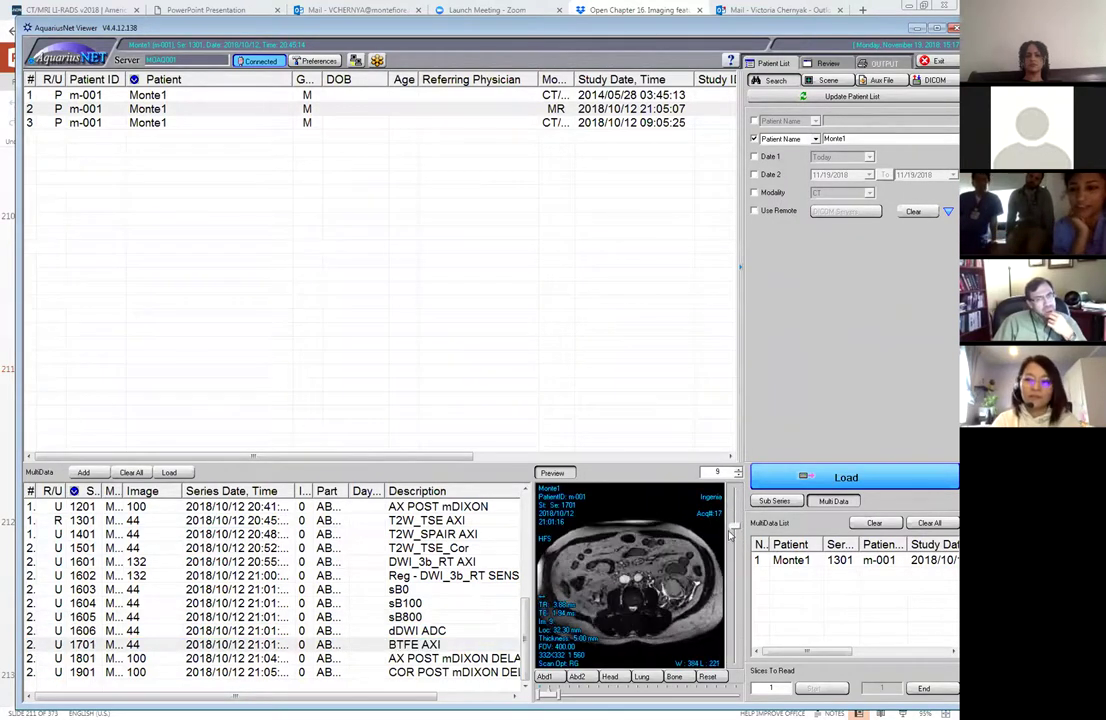
drag(724, 550, 725, 566)
click(433, 646)
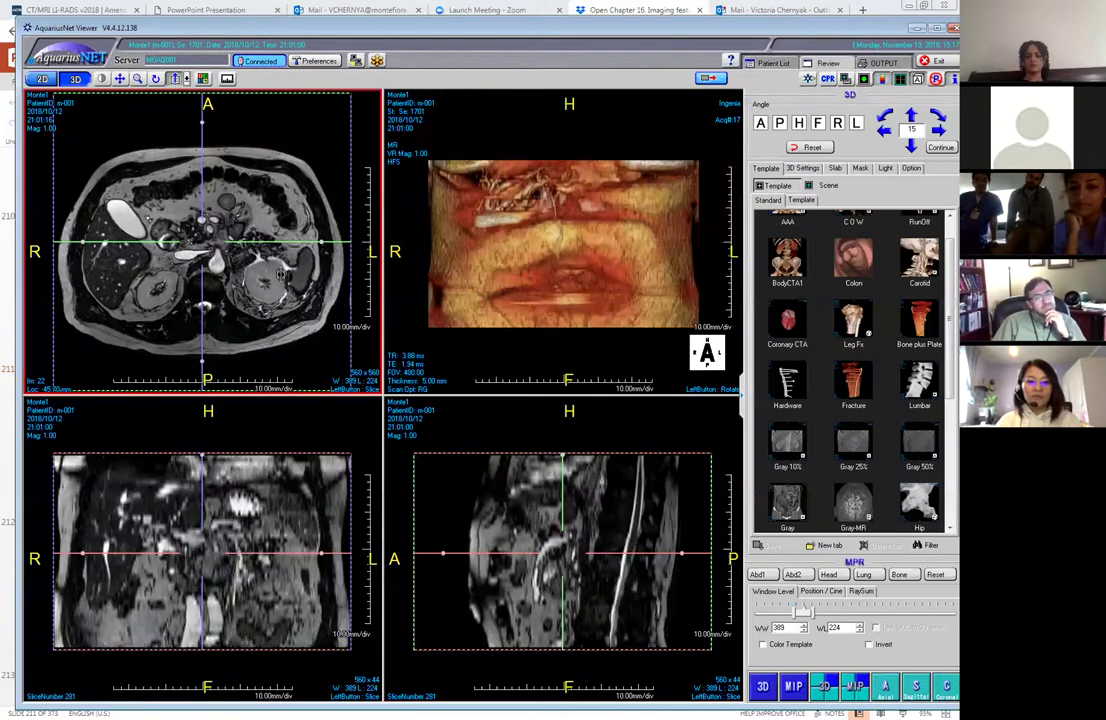
- Enlarge the BTFE AXI view and page between kidney and pancreas levels, ending on image 20
double_click(345, 288)
scroll(398, 338, down, 3)
scroll(400, 345, up, 5)
scroll(404, 355, down, 4)
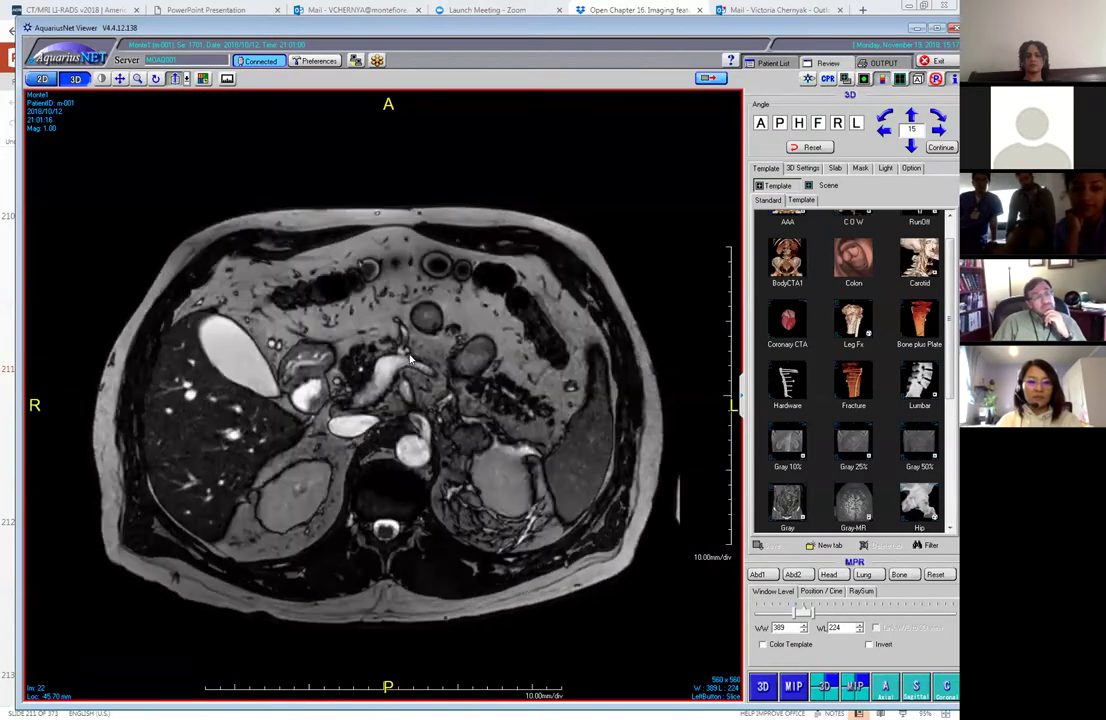
scroll(409, 365, up, 2)
scroll(405, 366, down, 4)
scroll(395, 368, up, 2)
scroll(385, 370, down, 4)
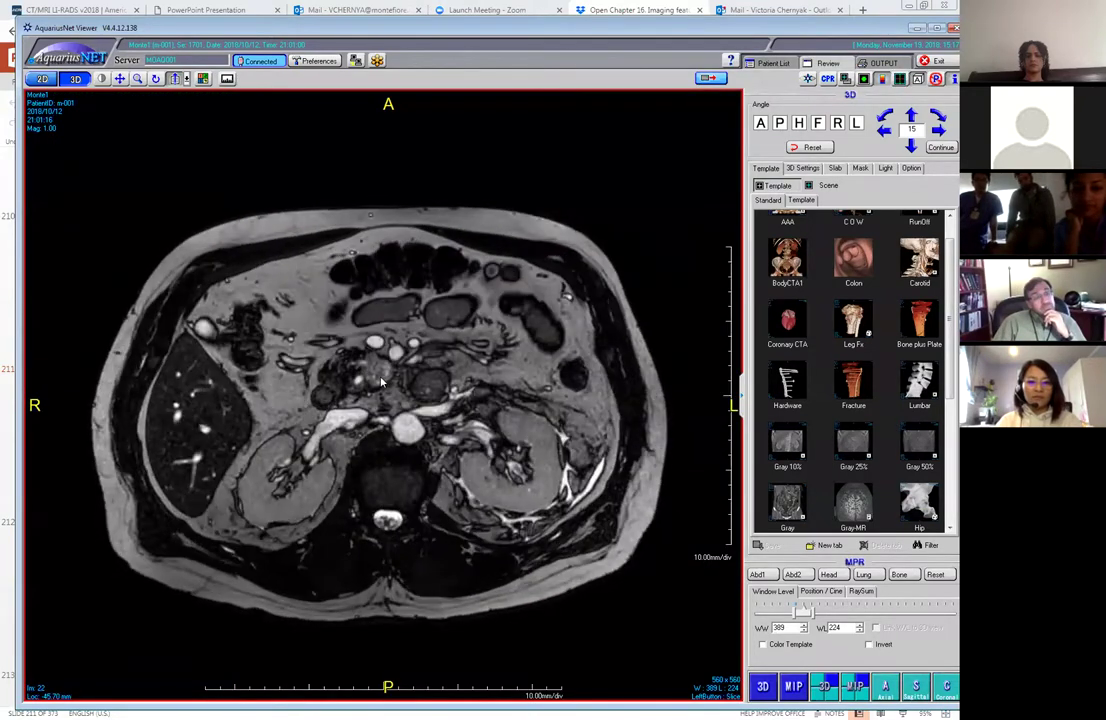
scroll(375, 383, up, 3)
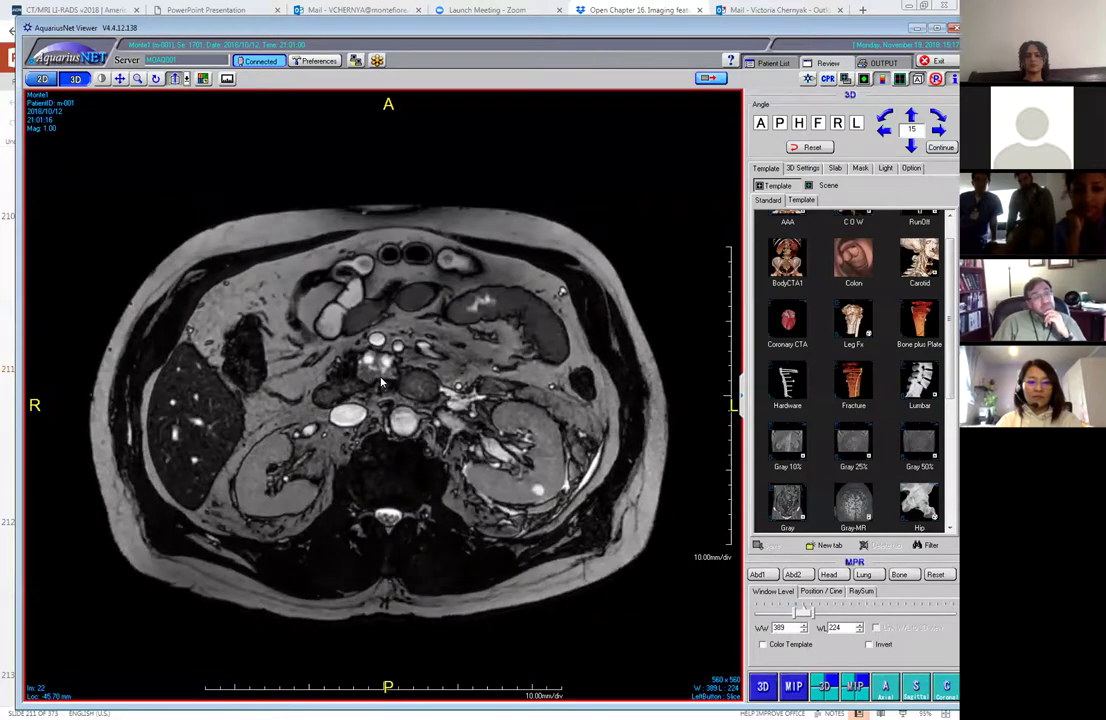
scroll(377, 377, up, 2)
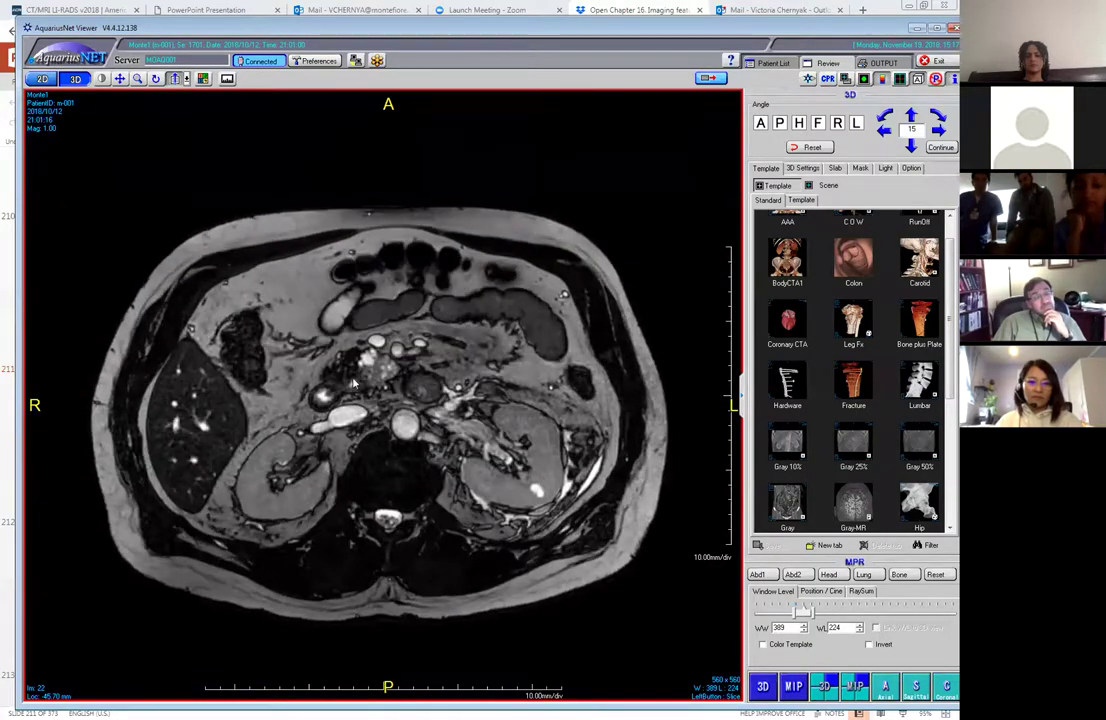
scroll(381, 378, down, 4)
scroll(381, 378, up, 4)
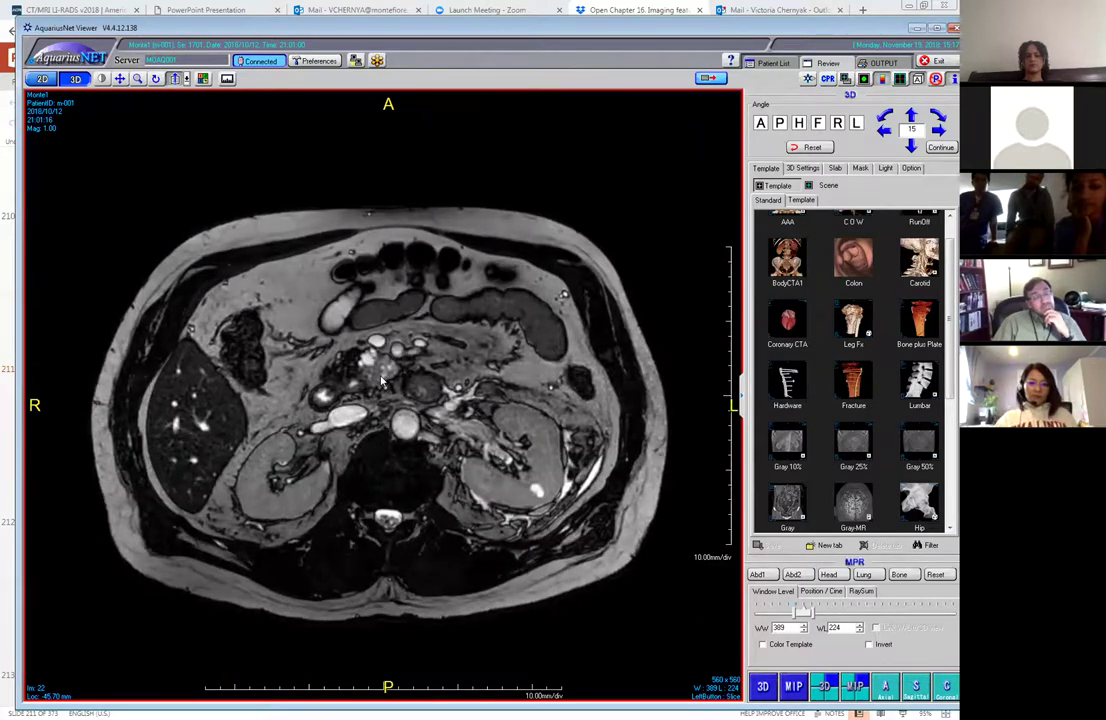
scroll(381, 378, down, 3)
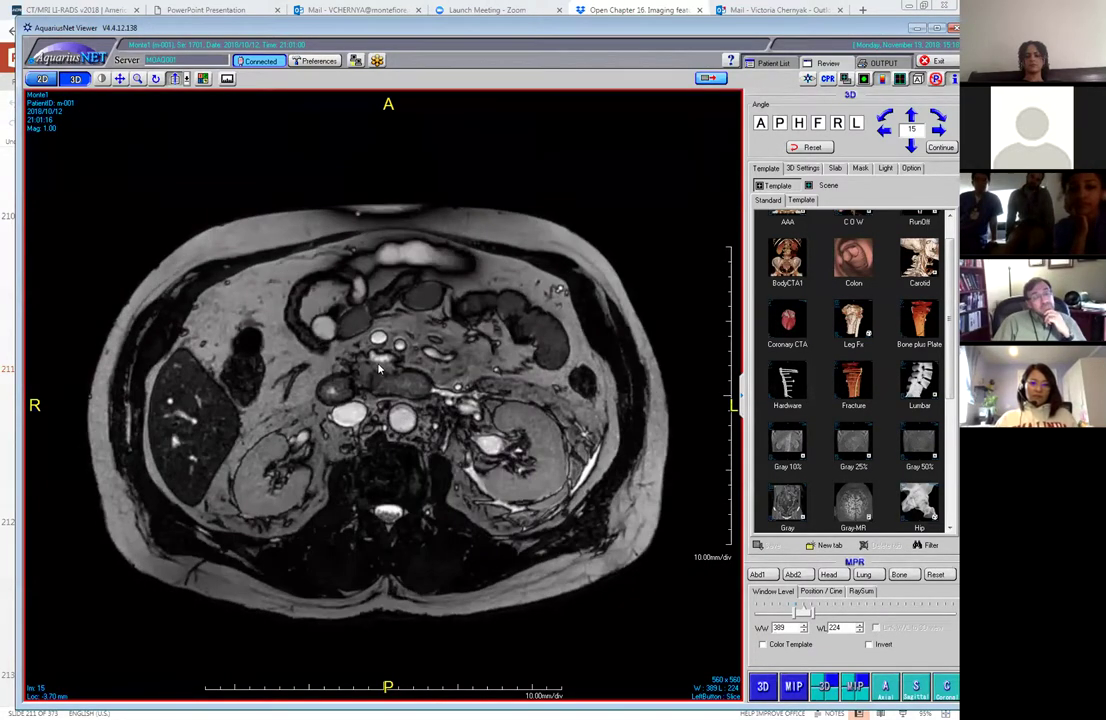
scroll(379, 372, up, 6)
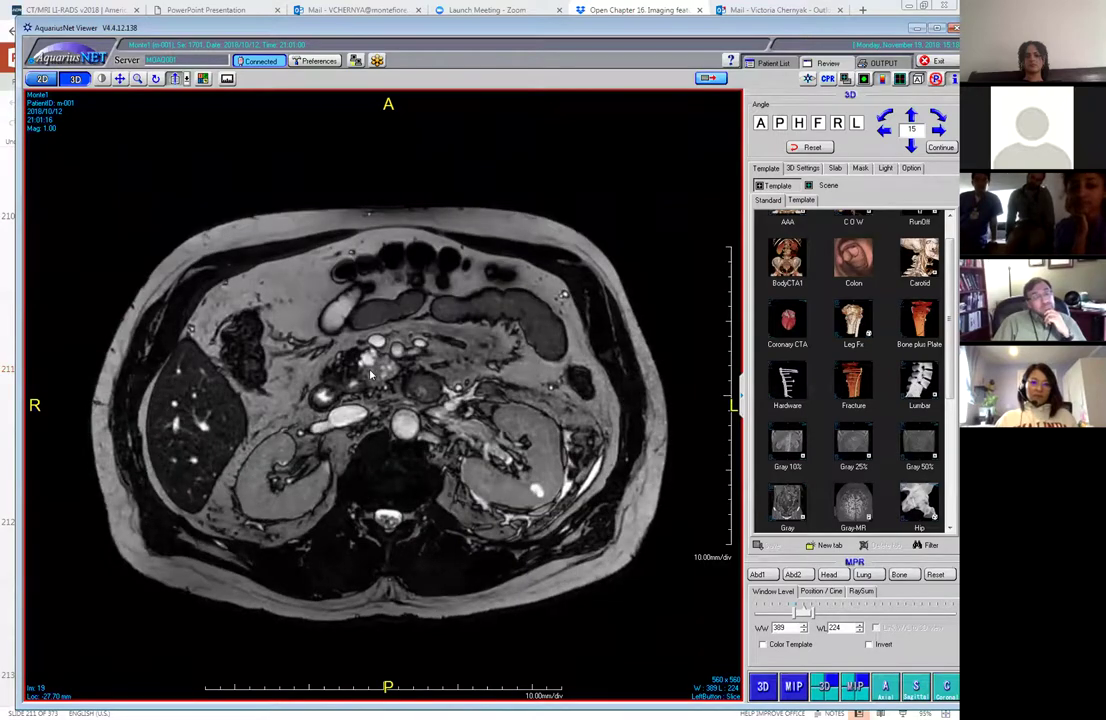
scroll(377, 378, down, 3)
scroll(380, 370, up, 8)
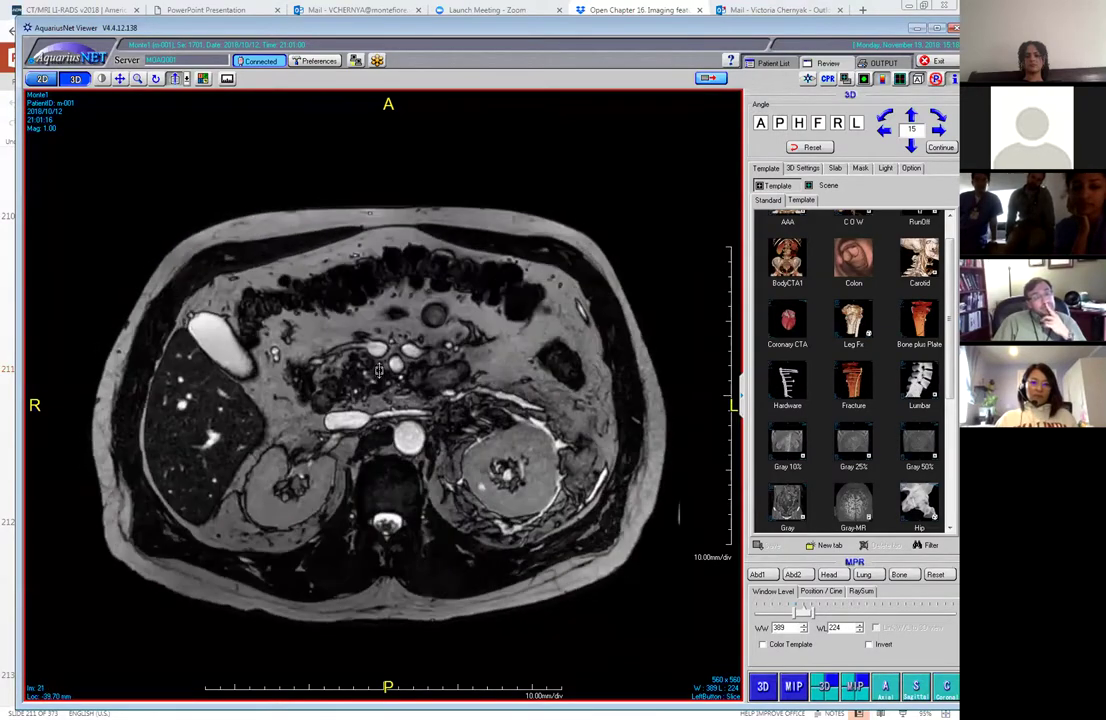
scroll(380, 370, up, 1)
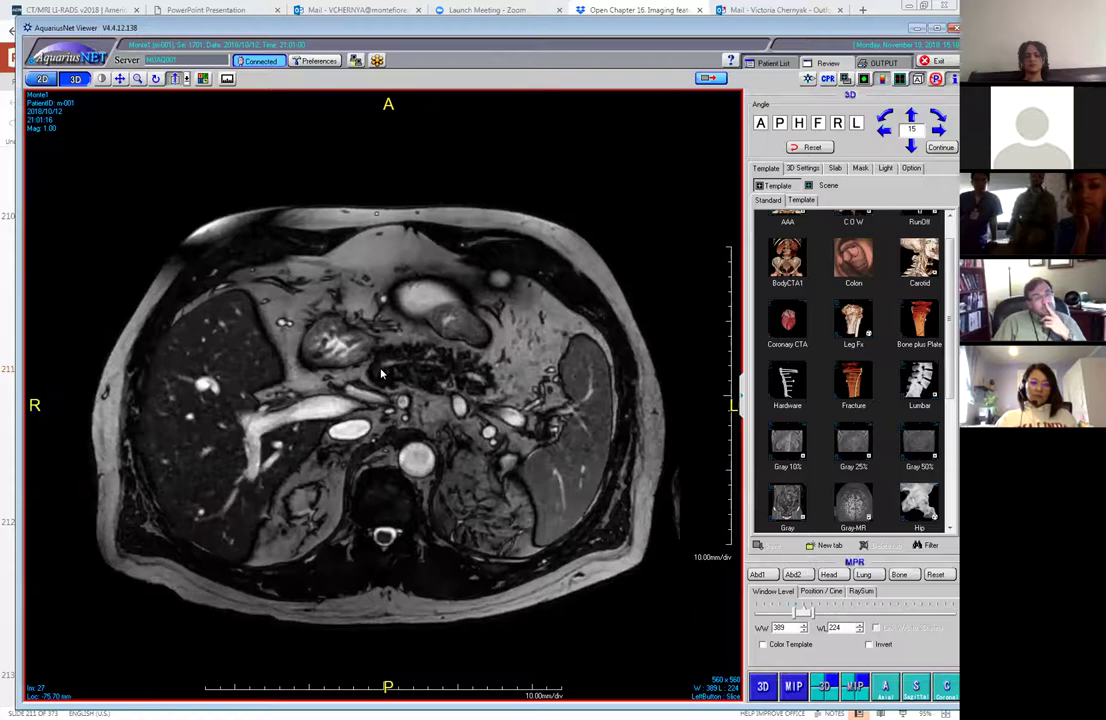
scroll(378, 377, down, 7)
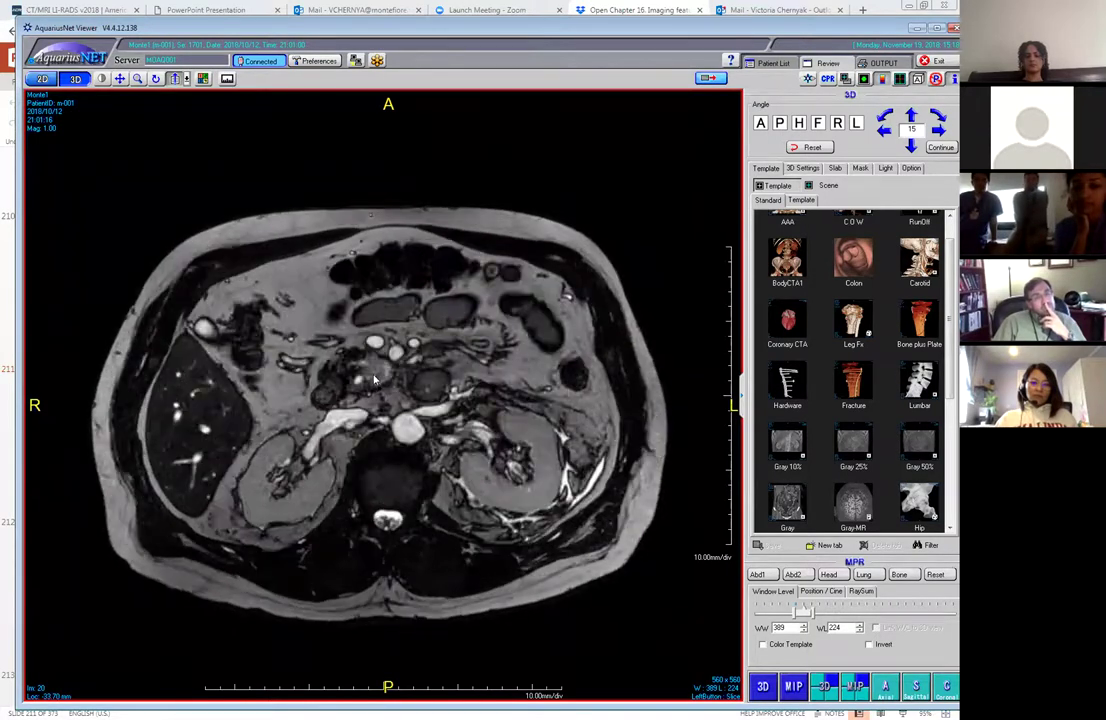